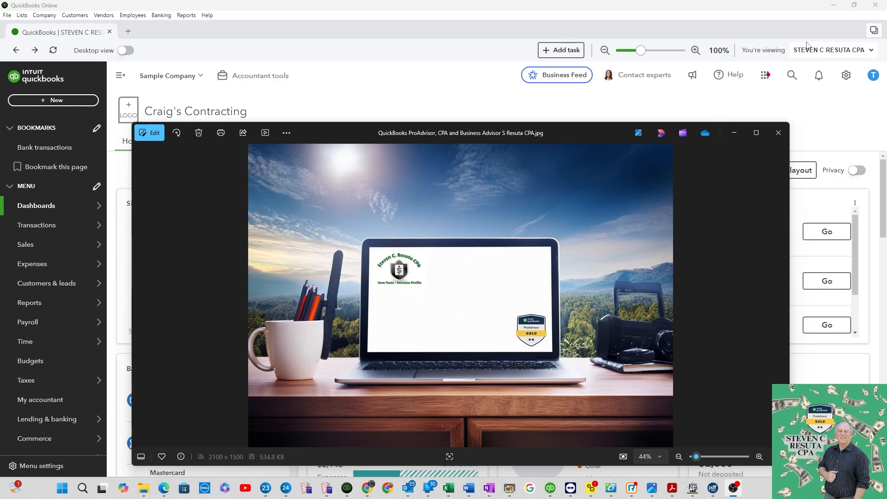
Start a new invoice and switch to the updated invoice layout, dismissing its introduction
{"action": "left_click", "coordinate": [317, 111]}
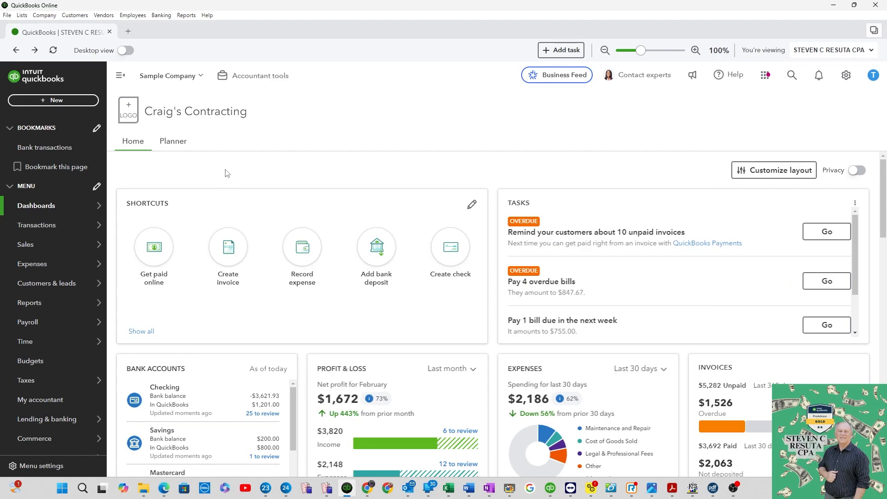
{"action": "left_click", "coordinate": [227, 255]}
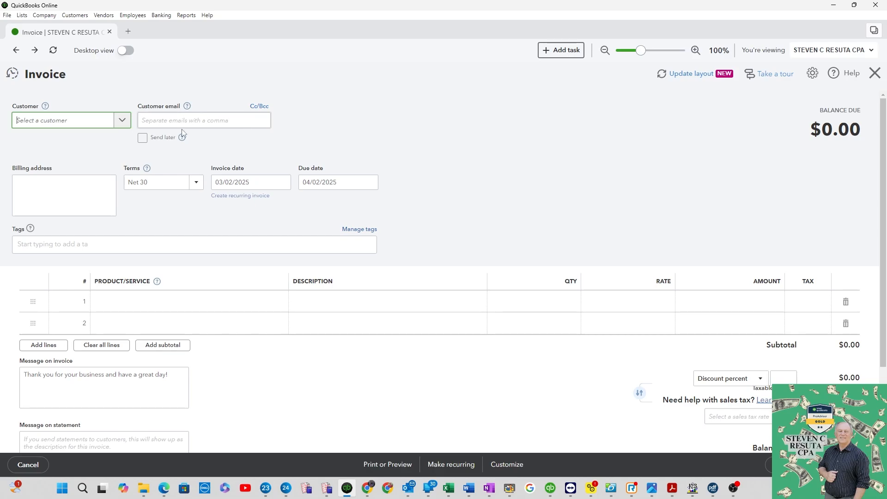
{"action": "left_click", "coordinate": [688, 81]}
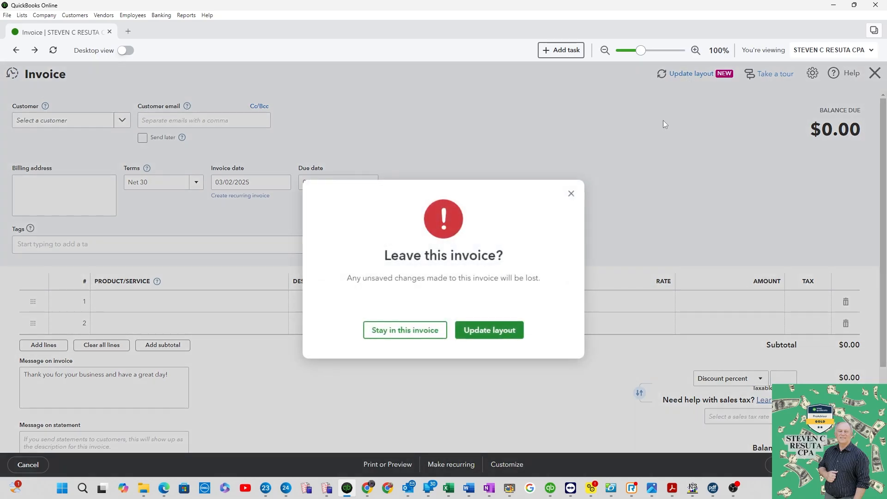
{"action": "left_click", "coordinate": [522, 338]}
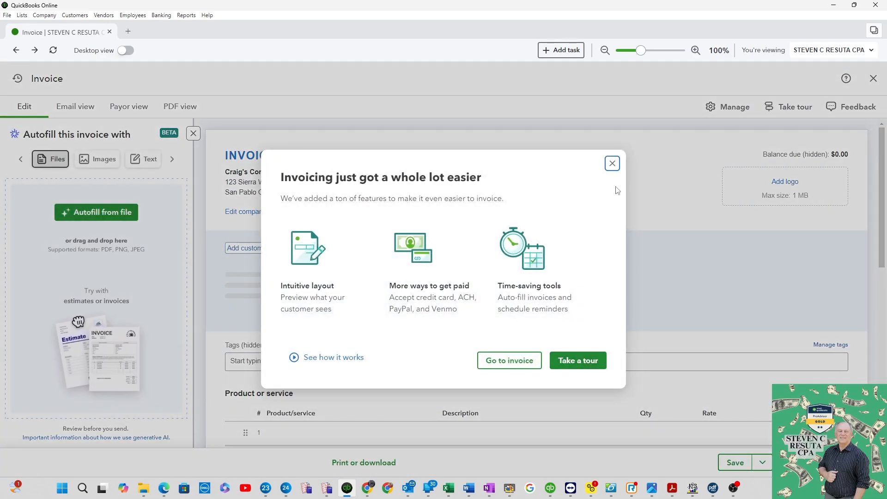
{"action": "left_click", "coordinate": [612, 164]}
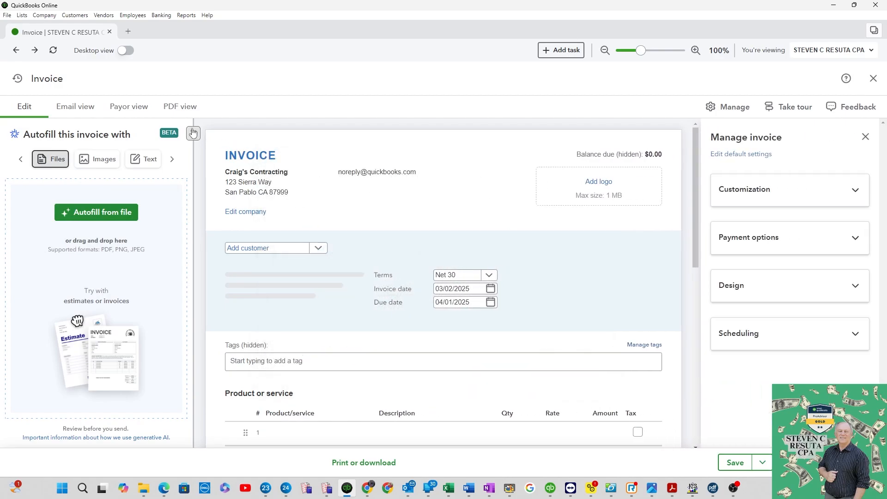
Preview the blank invoice in email, payor and PDF views and return to editing
{"action": "left_click", "coordinate": [74, 106]}
{"action": "left_click", "coordinate": [131, 113]}
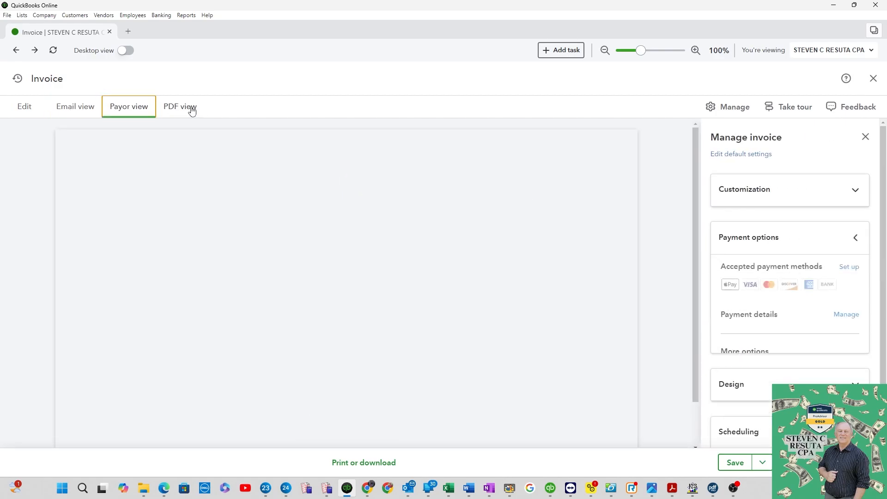
{"action": "left_click", "coordinate": [191, 114]}
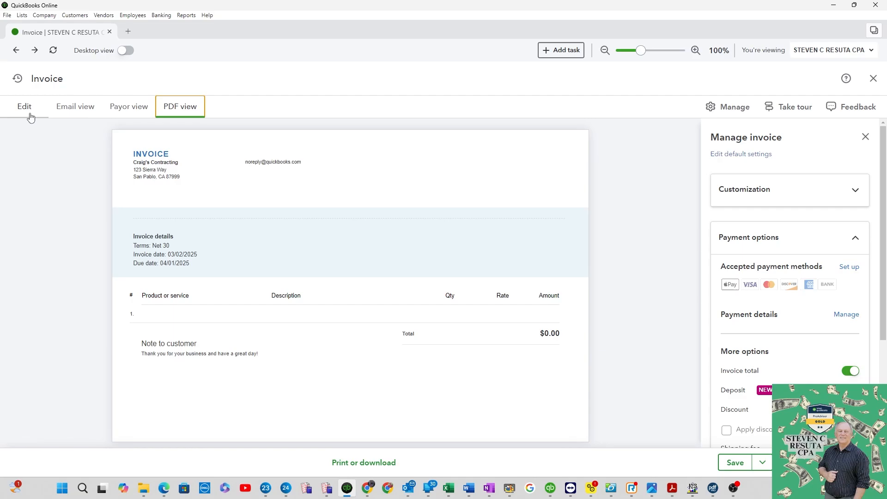
{"action": "left_click", "coordinate": [27, 112]}
Close the autofill panel and choose Amy's Bird Sanctuary as the invoice customer
{"action": "left_click", "coordinate": [192, 134]}
{"action": "left_click", "coordinate": [133, 249]}
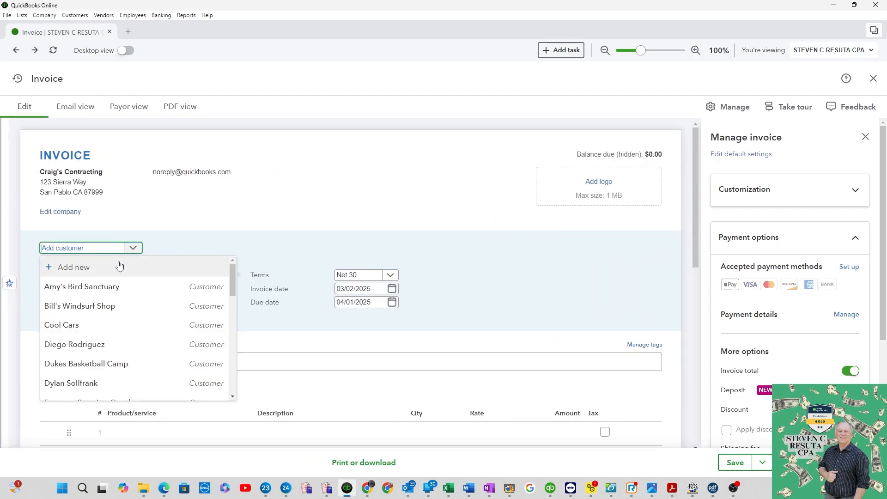
{"action": "left_click", "coordinate": [103, 288]}
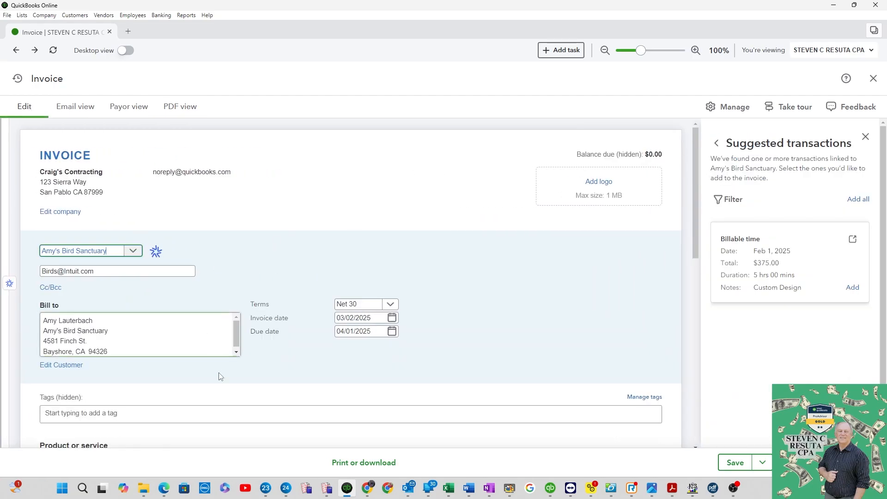
Select Design as the product/service on the first invoice line
{"action": "scroll", "coordinate": [219, 383], "scroll_direction": "down", "scroll_amount": 3}
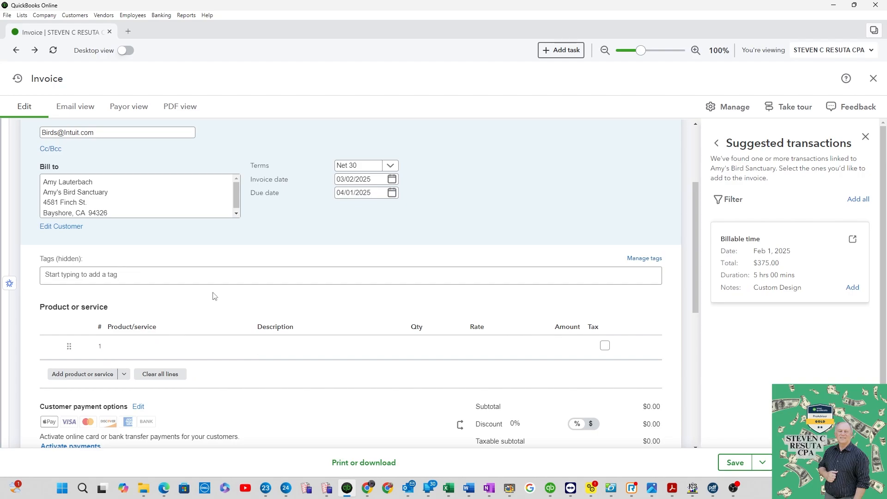
{"action": "left_click", "coordinate": [248, 347]}
{"action": "left_click", "coordinate": [248, 347]}
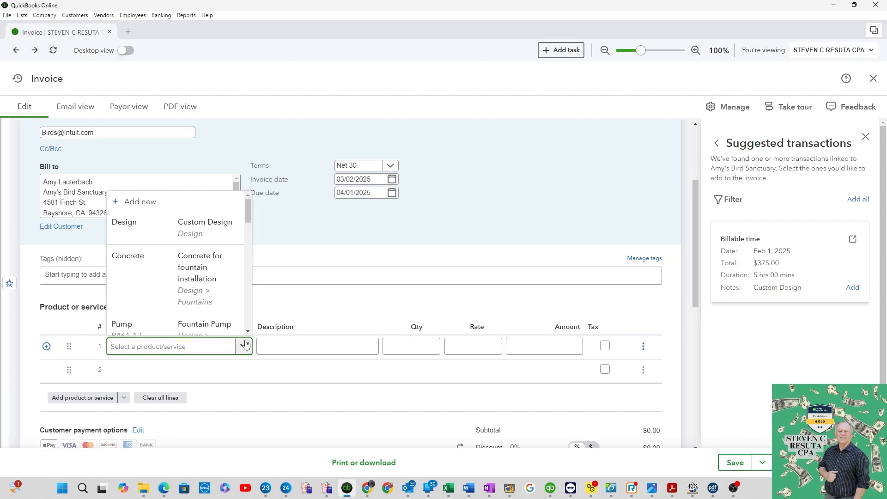
{"action": "left_click", "coordinate": [157, 232]}
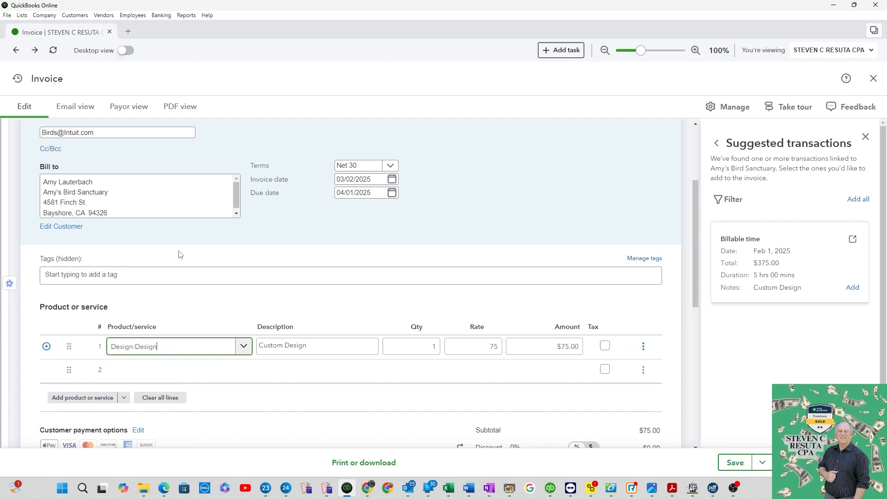
Start a new Service item from the first line's product list and name it Install Flooring
{"action": "left_click", "coordinate": [243, 350]}
{"action": "left_click", "coordinate": [149, 200]}
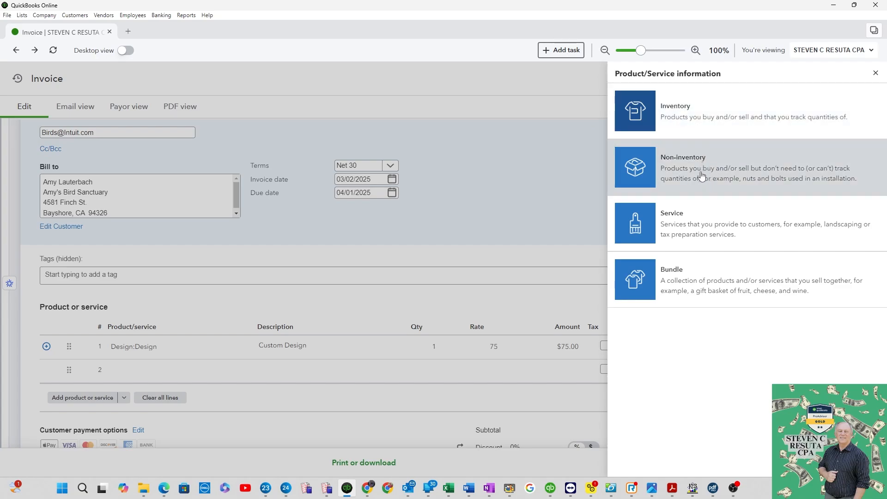
{"action": "left_click", "coordinate": [697, 244]}
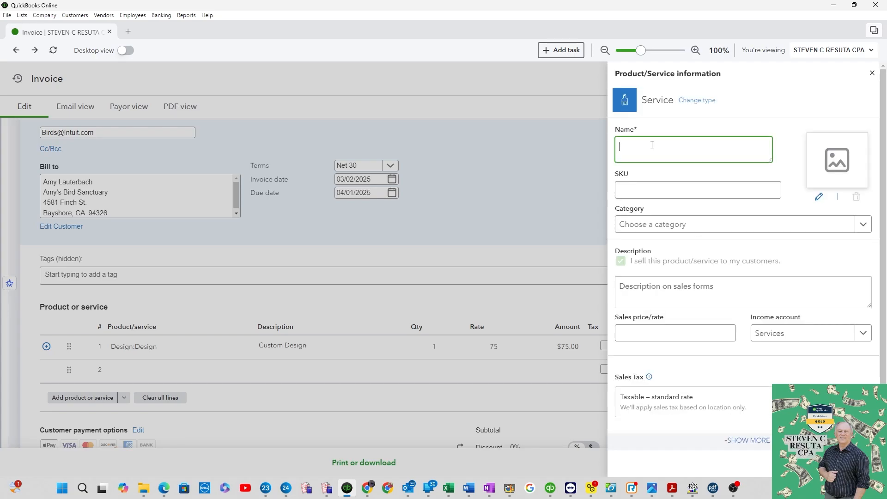
{"action": "type", "text": "Install Flooring"}
Create a new item category named Sales and assign it to the Install Flooring item
{"action": "left_click", "coordinate": [701, 227]}
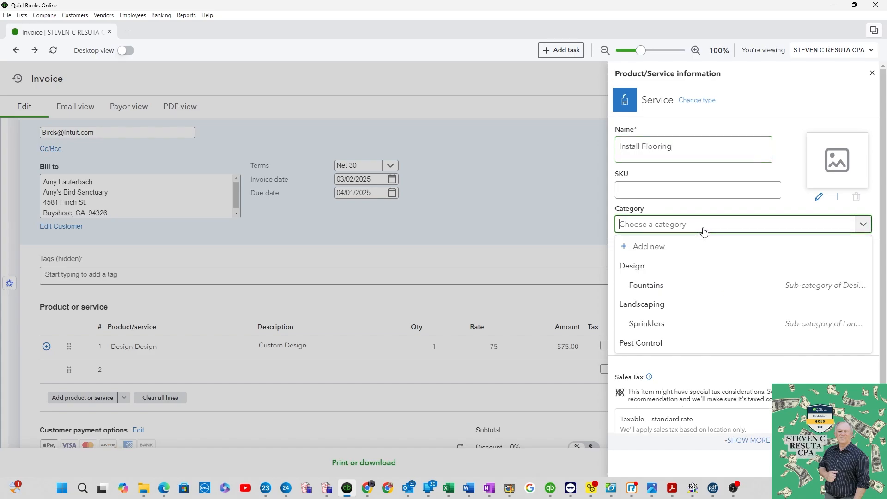
{"action": "scroll", "coordinate": [674, 225], "scroll_direction": "down", "scroll_amount": 1}
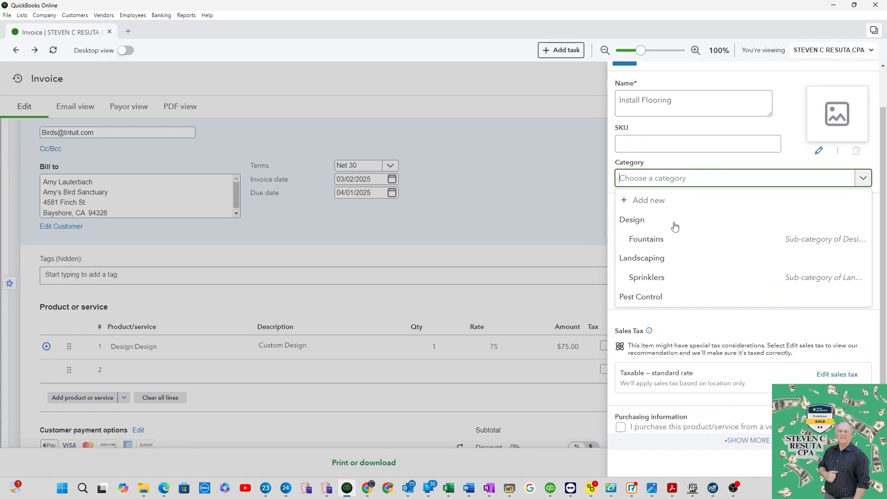
{"action": "left_click", "coordinate": [682, 162]}
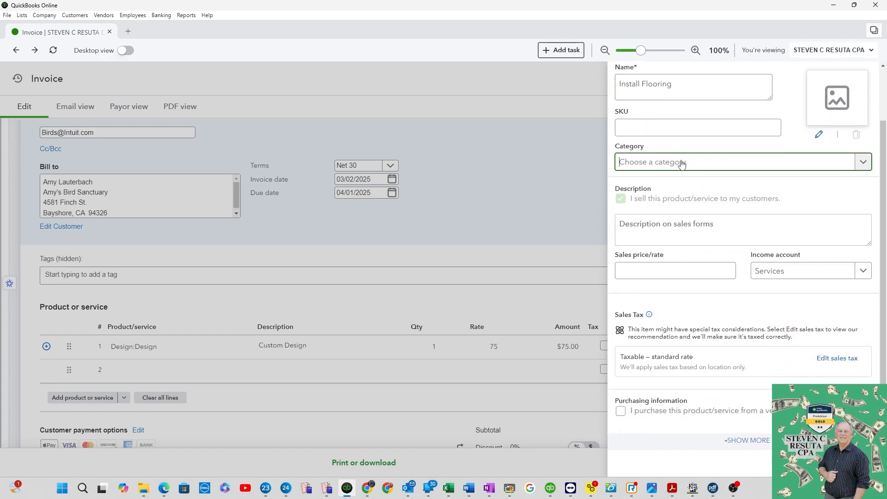
{"action": "type", "text": "Sales"}
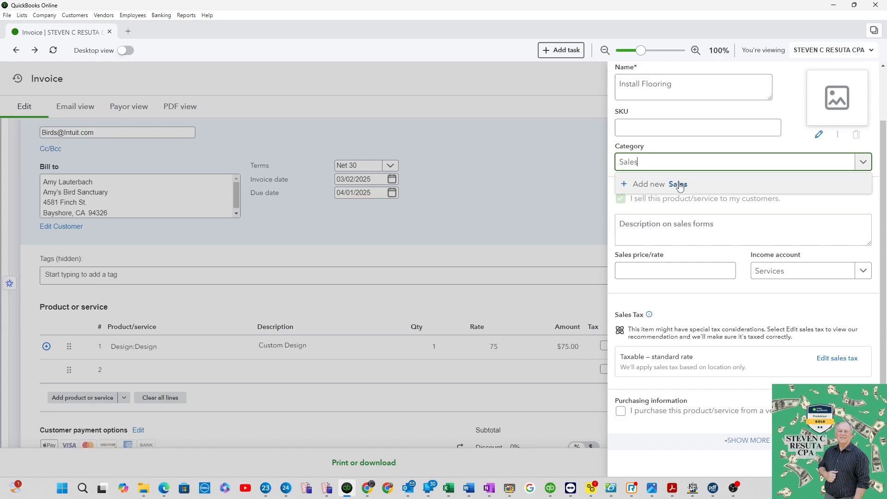
{"action": "left_click", "coordinate": [678, 184]}
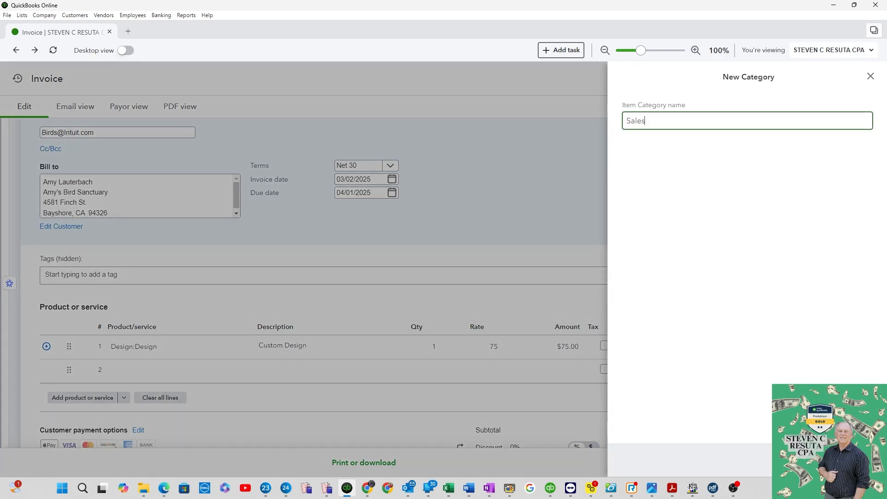
{"action": "key", "text": "Return"}
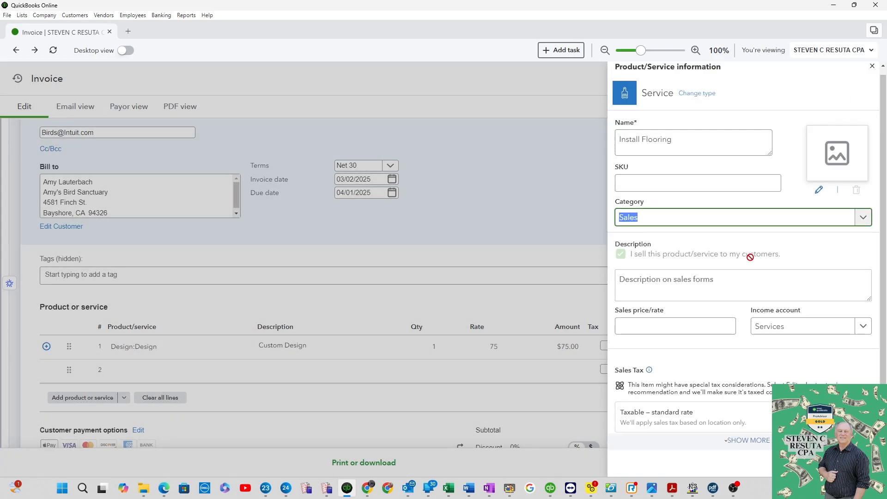
Set the item's sales price to 500 and income account to Services, and save the item
{"action": "left_click", "coordinate": [693, 327]}
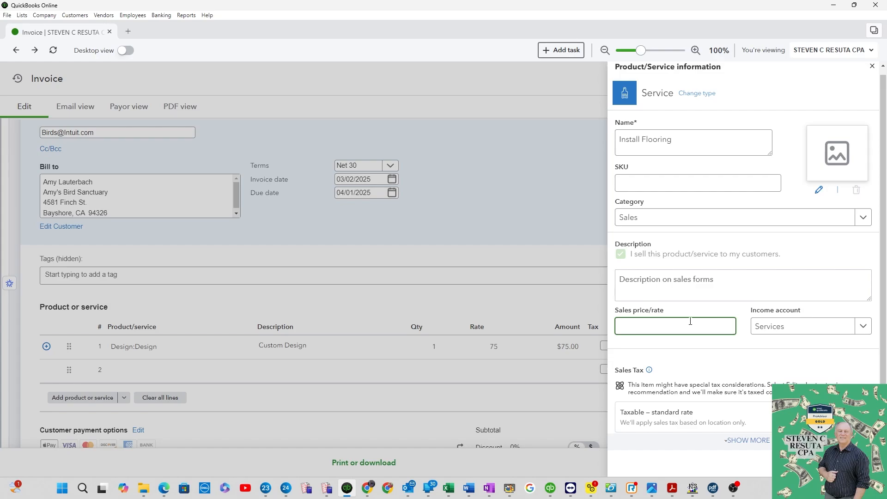
{"action": "type", "text": "500"}
{"action": "key", "text": "Tab"}
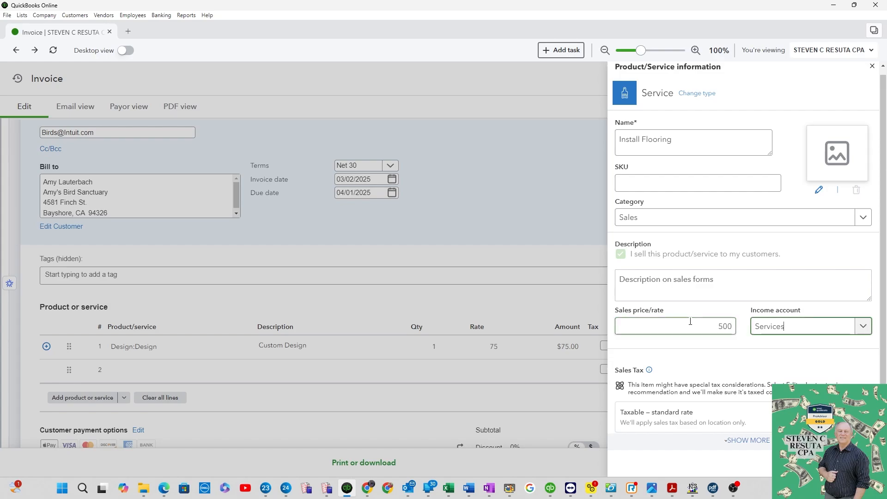
{"action": "left_click", "coordinate": [863, 332]}
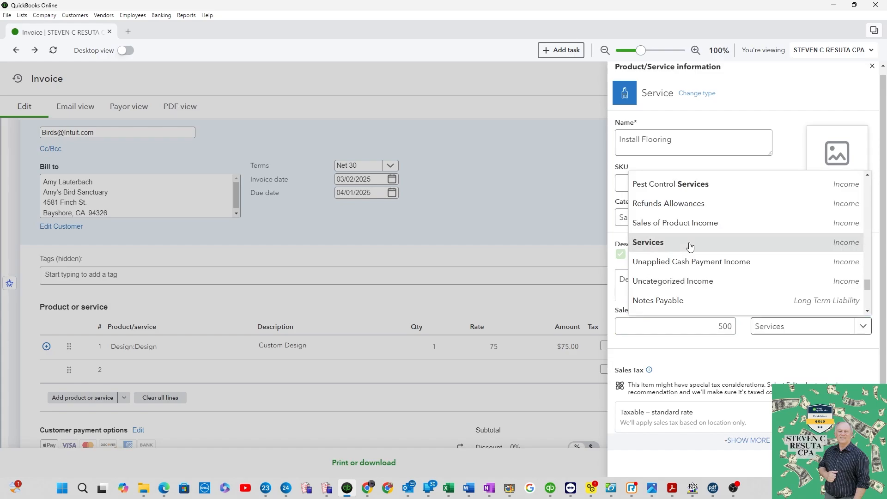
{"action": "left_click", "coordinate": [690, 245]}
{"action": "left_click", "coordinate": [829, 463]}
Enter the line description "Install Flooring with 10% down and remainder upon starting job with of 5000."
{"action": "left_click", "coordinate": [317, 355]}
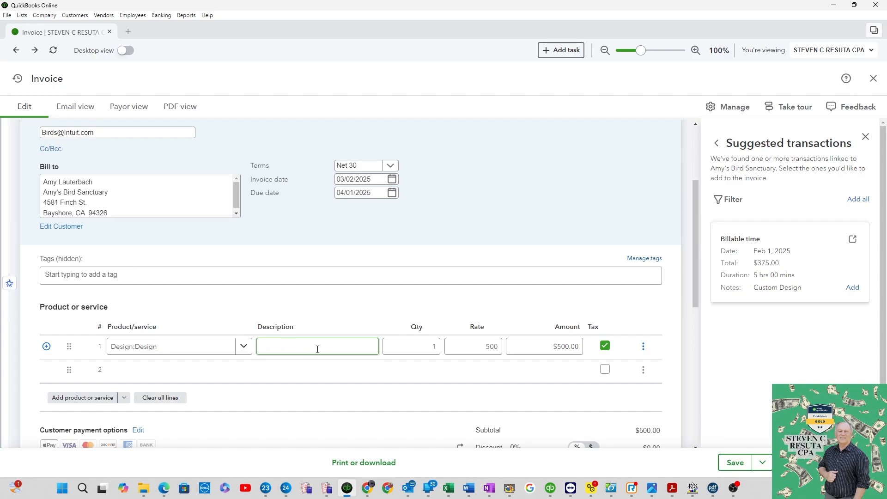
{"action": "left_click", "coordinate": [317, 349]}
{"action": "type", "text": "Install Flooring with"}
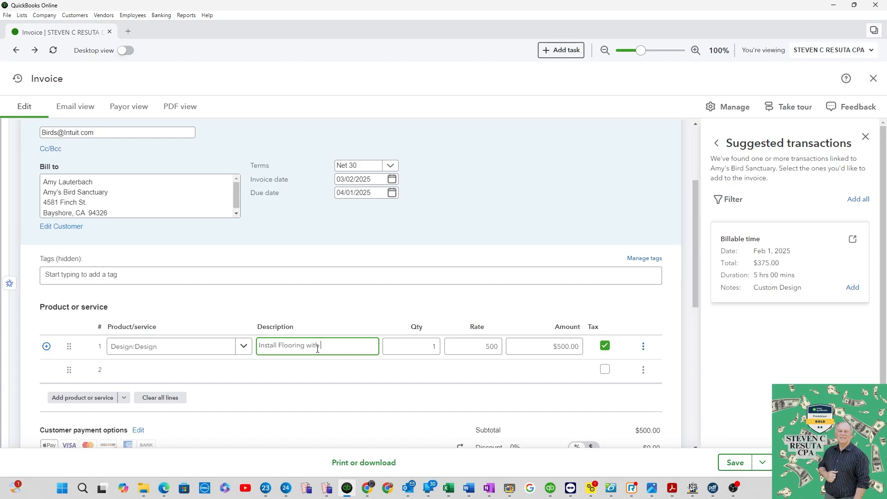
{"action": "type", "text": " 10% down and remainder up"}
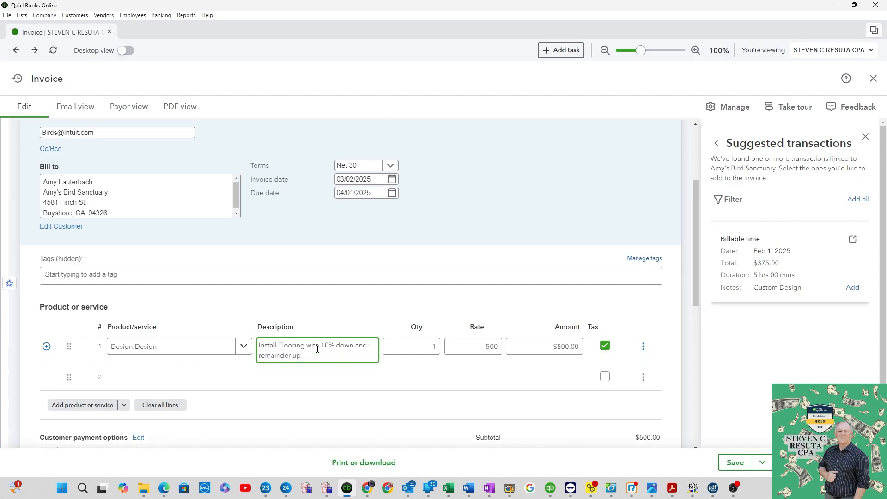
{"action": "type", "text": "on starting job."}
{"action": "type", "text": "0"}
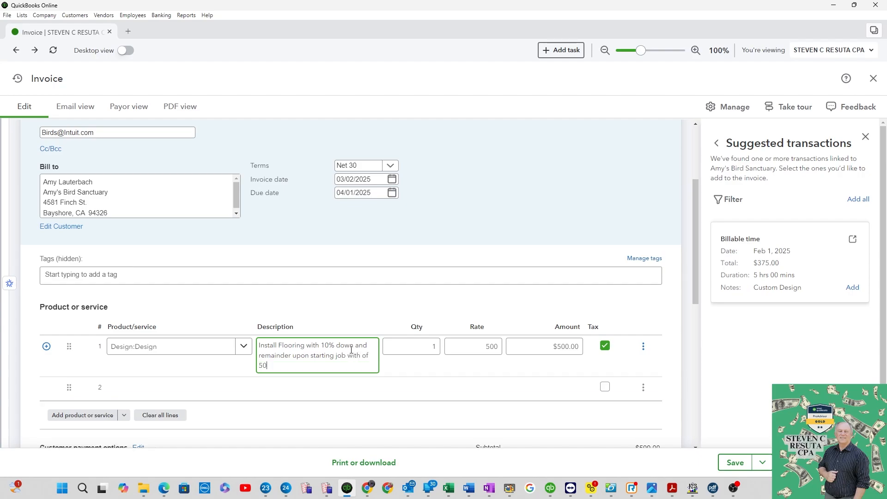
{"action": "type", "text": "00."}
Save the invoice
{"action": "key", "text": "Tab"}
{"action": "key", "text": "Tab"}
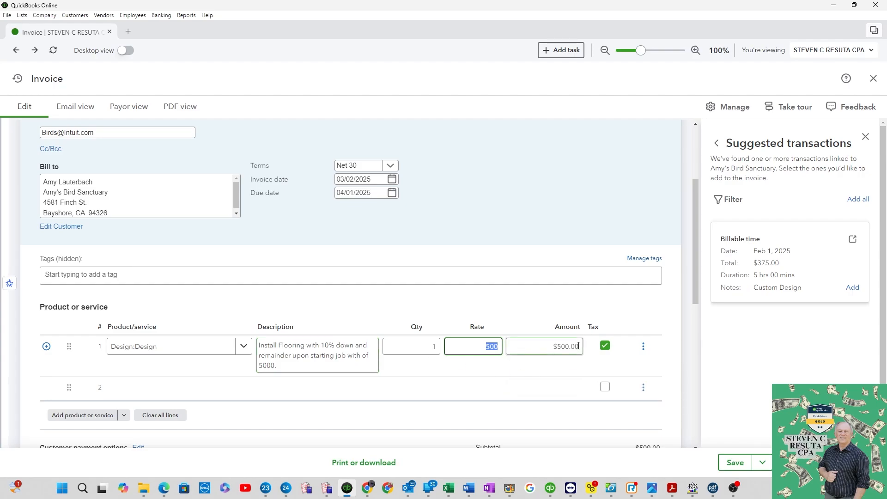
{"action": "left_click", "coordinate": [736, 462]}
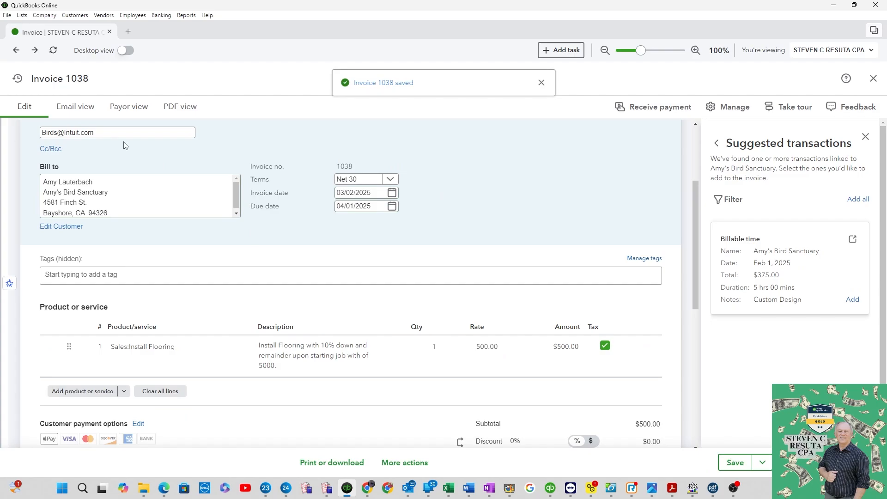
Review the saved invoice in email, payor and PDF views and return to the editor
{"action": "left_click", "coordinate": [77, 108]}
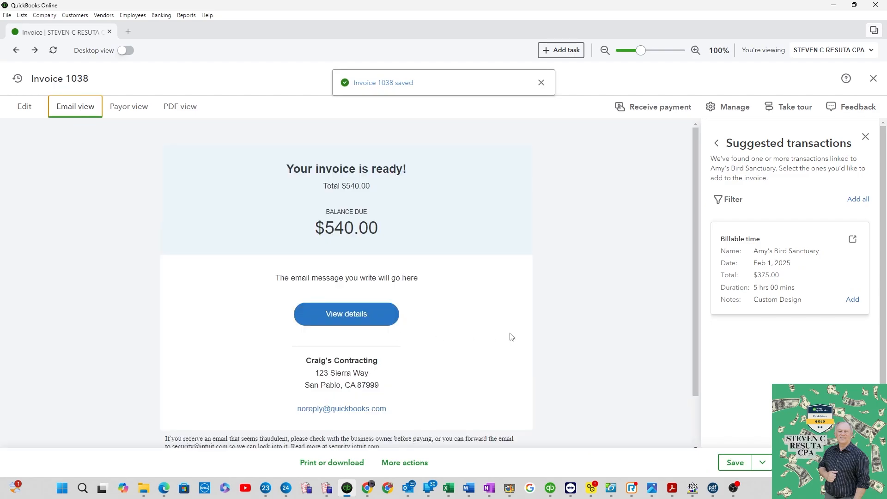
{"action": "left_click", "coordinate": [134, 111]}
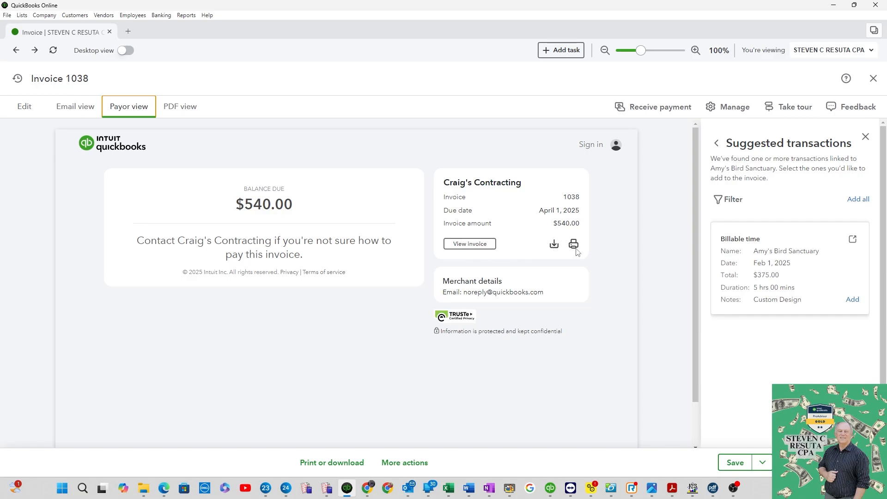
{"action": "left_click", "coordinate": [185, 107]}
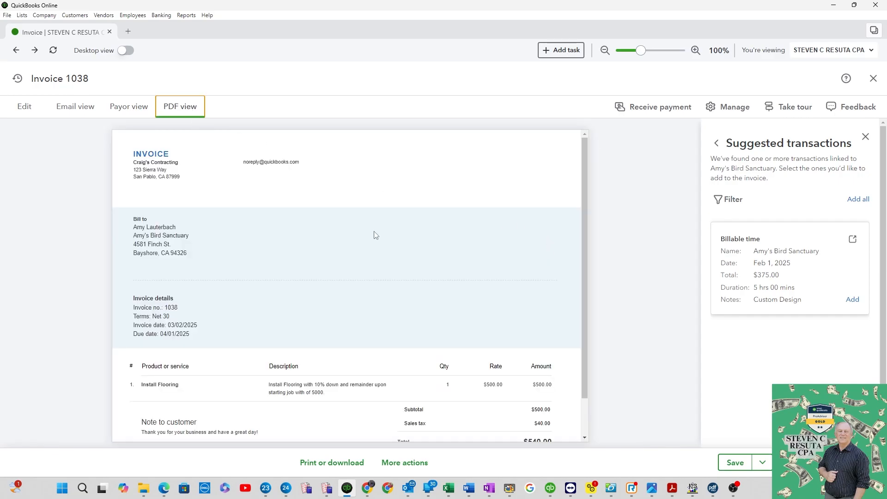
{"action": "scroll", "coordinate": [376, 235], "scroll_direction": "down", "scroll_amount": 1}
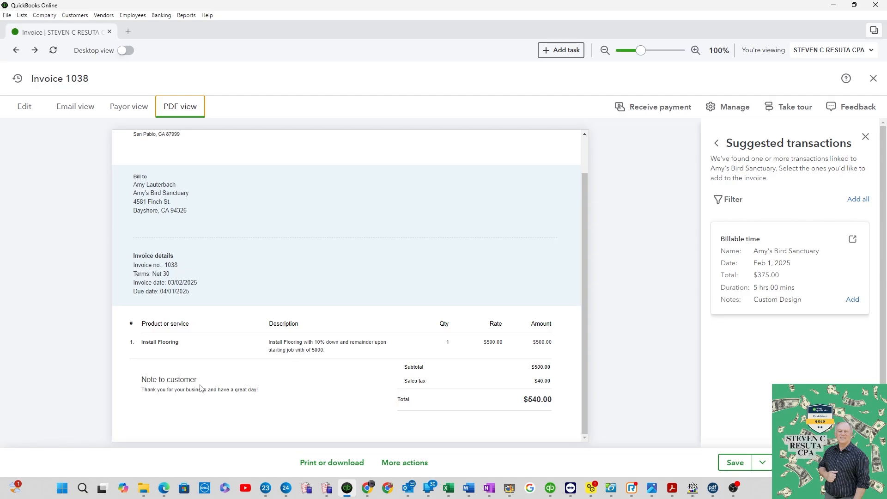
{"action": "left_click", "coordinate": [24, 116]}
{"action": "scroll", "coordinate": [410, 283], "scroll_direction": "down", "scroll_amount": 4}
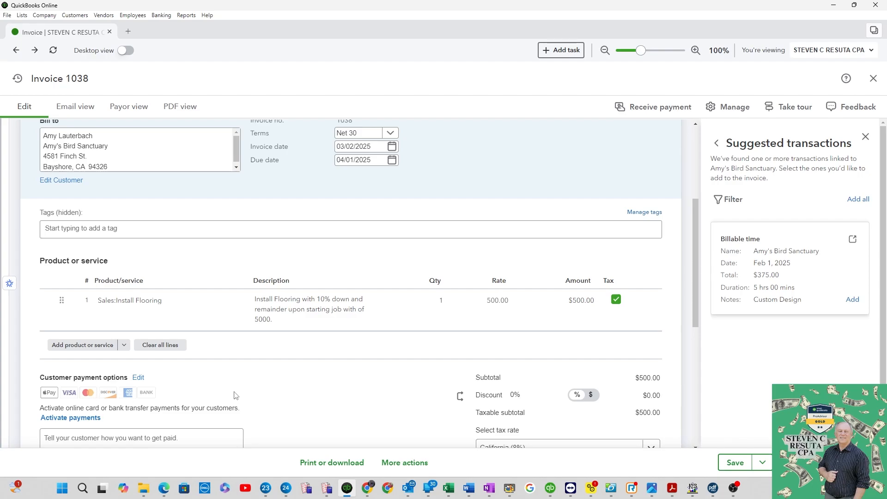
{"action": "scroll", "coordinate": [234, 395], "scroll_direction": "down", "scroll_amount": 1}
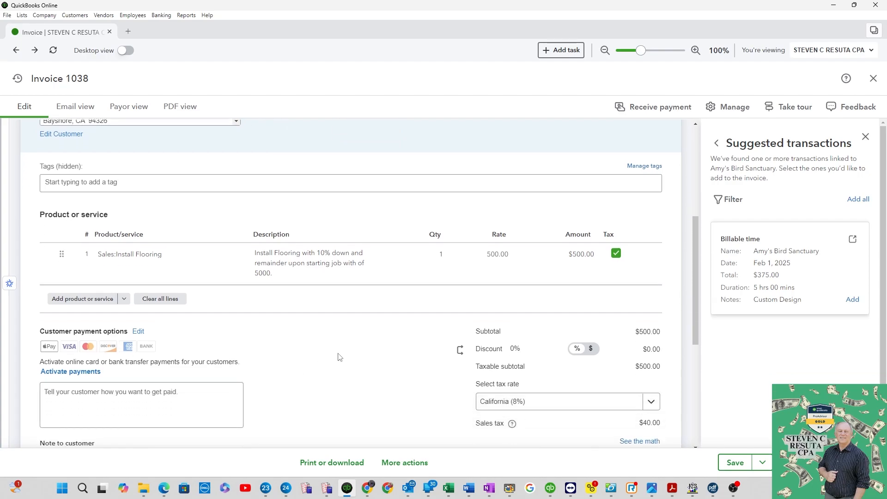
{"action": "left_click", "coordinate": [171, 406]}
{"action": "scroll", "coordinate": [356, 370], "scroll_direction": "up", "scroll_amount": 5}
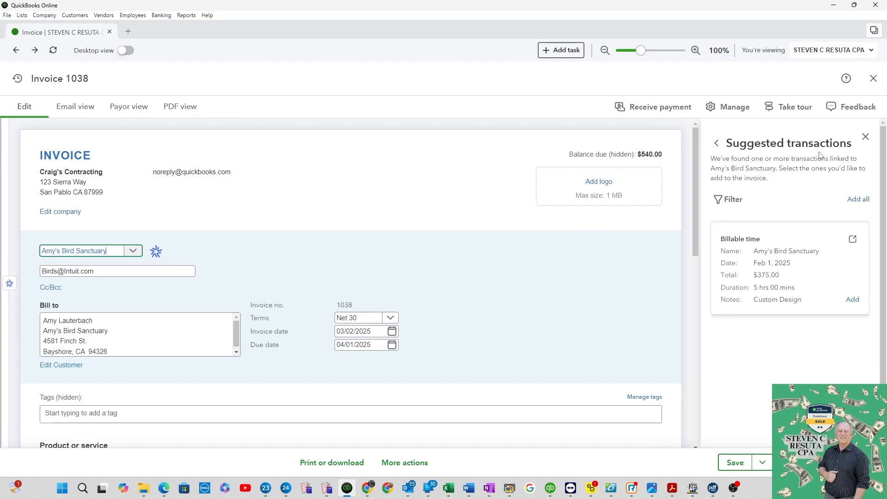
{"action": "scroll", "coordinate": [462, 300], "scroll_direction": "down", "scroll_amount": 3}
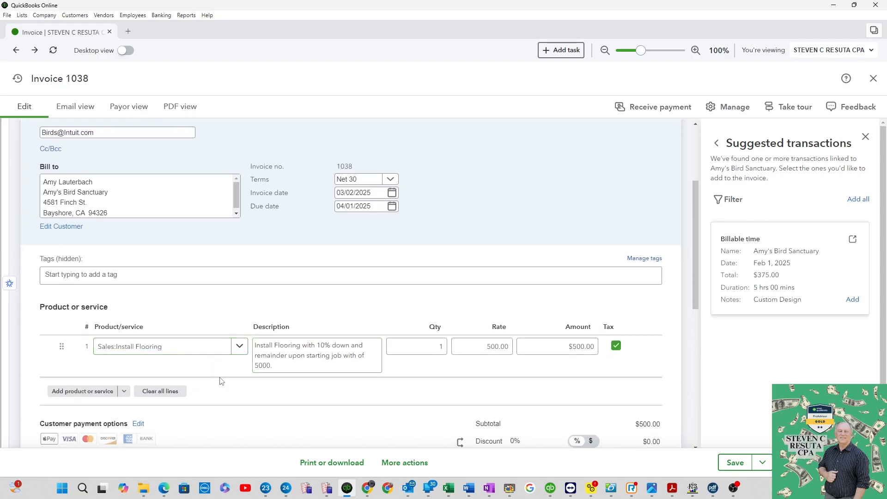
Add a second invoice line with the Lighting product at a rate of 250
{"action": "left_click", "coordinate": [326, 364]}
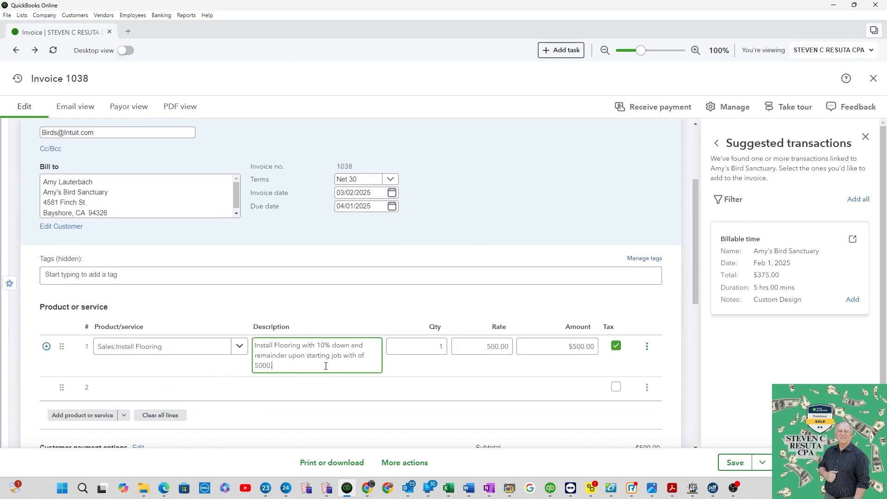
{"action": "key", "text": "Tab"}
{"action": "key", "text": "Tab"}
{"action": "key", "text": "Tab"}
{"action": "key", "text": "Tab"}
{"action": "key", "text": "Tab"}
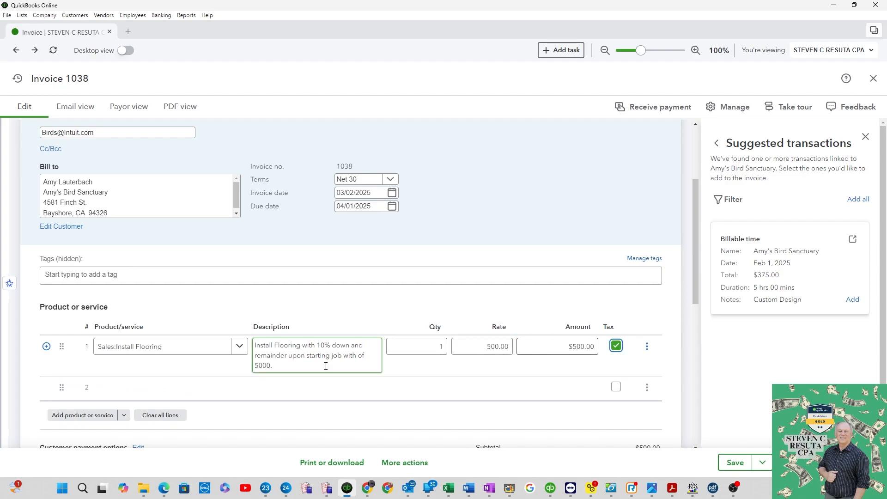
{"action": "key", "text": "Tab"}
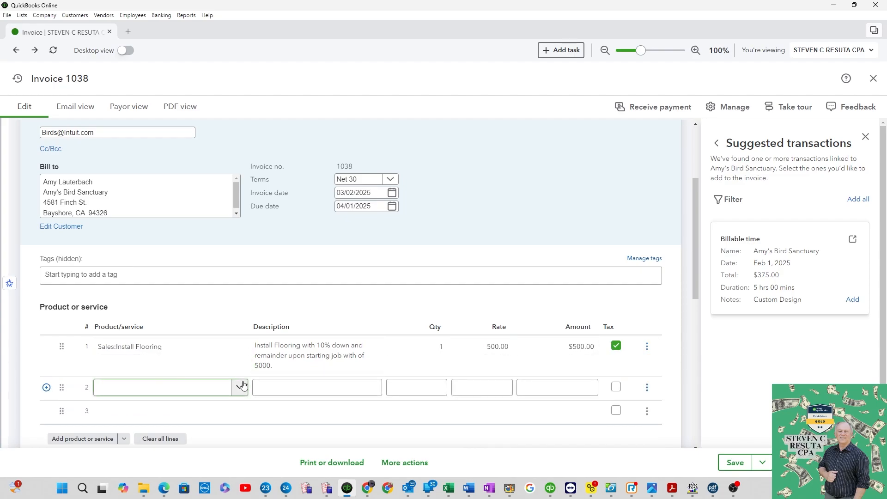
{"action": "left_click", "coordinate": [239, 387]}
{"action": "scroll", "coordinate": [205, 373], "scroll_direction": "down", "scroll_amount": 3}
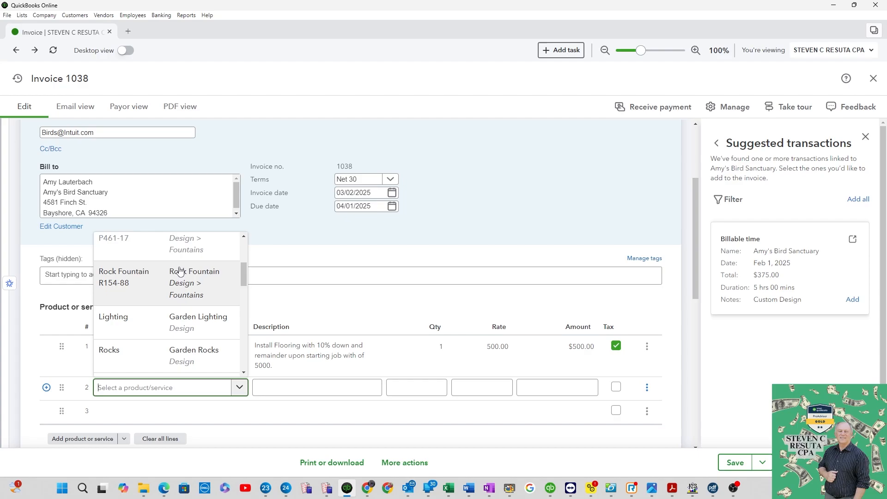
{"action": "left_click", "coordinate": [192, 328]}
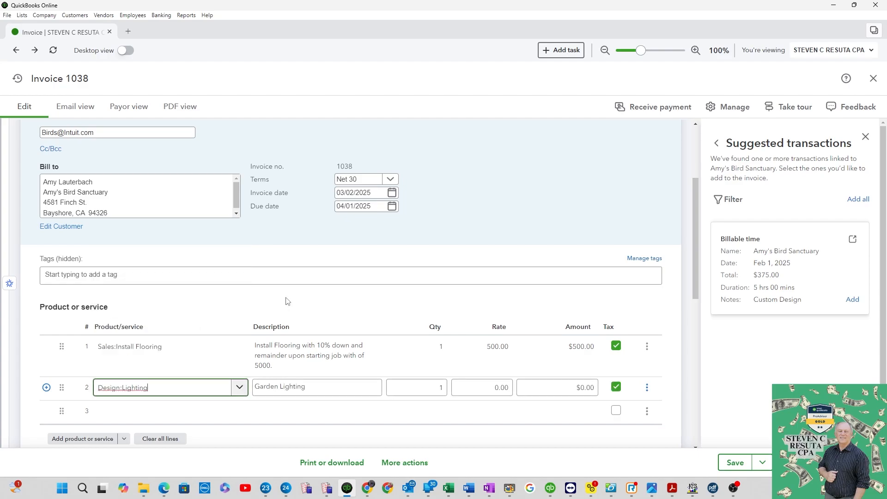
{"action": "key", "text": "Tab"}
{"action": "key", "text": "Tab"}
{"action": "key", "text": "Tab"}
{"action": "type", "text": "250"}
{"action": "key", "text": "Tab"}
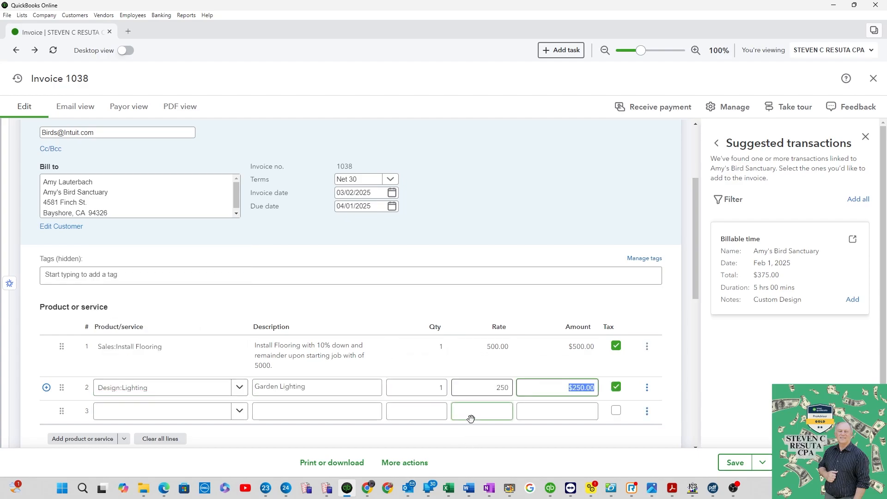
{"action": "left_click", "coordinate": [184, 416]}
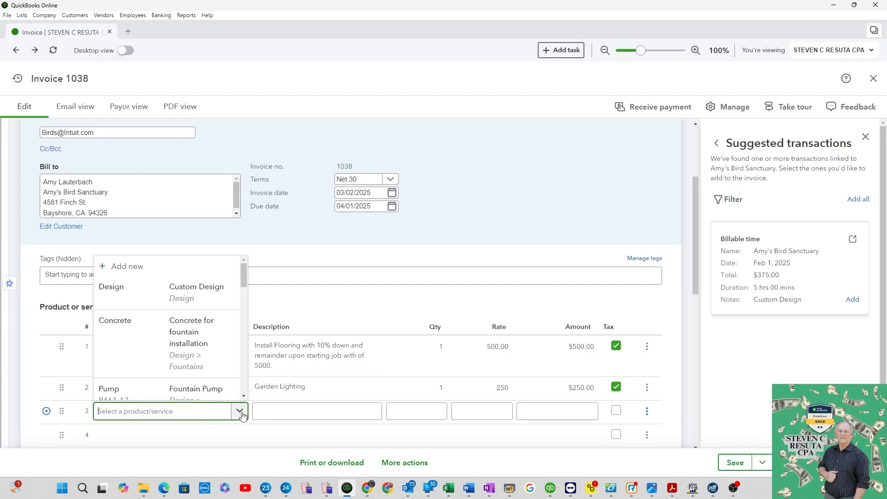
{"action": "left_click", "coordinate": [141, 267]}
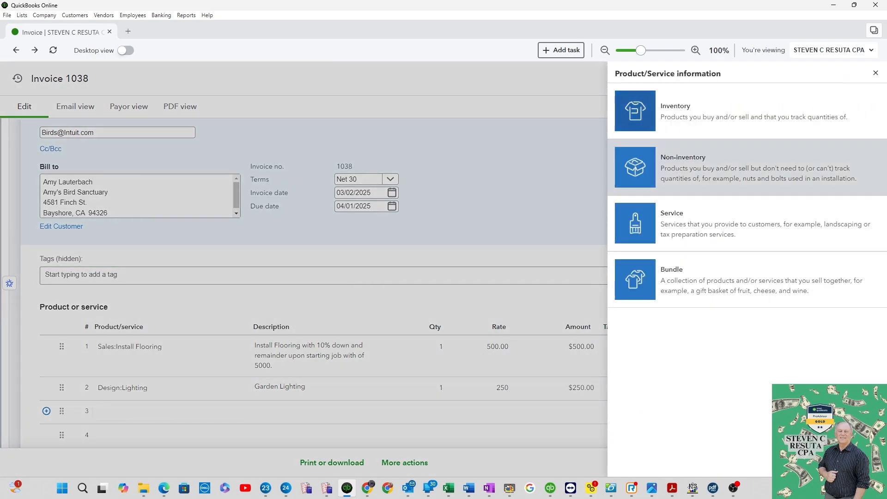
{"action": "left_click", "coordinate": [698, 221]}
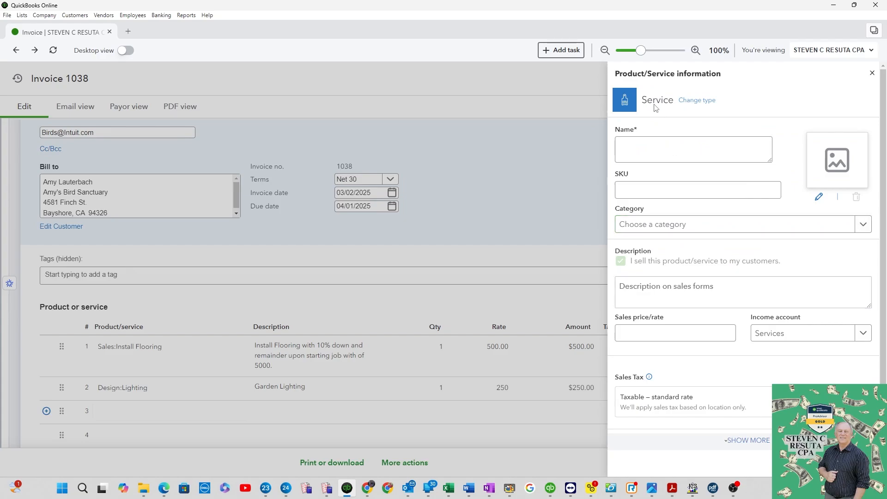
{"action": "left_click", "coordinate": [872, 73]}
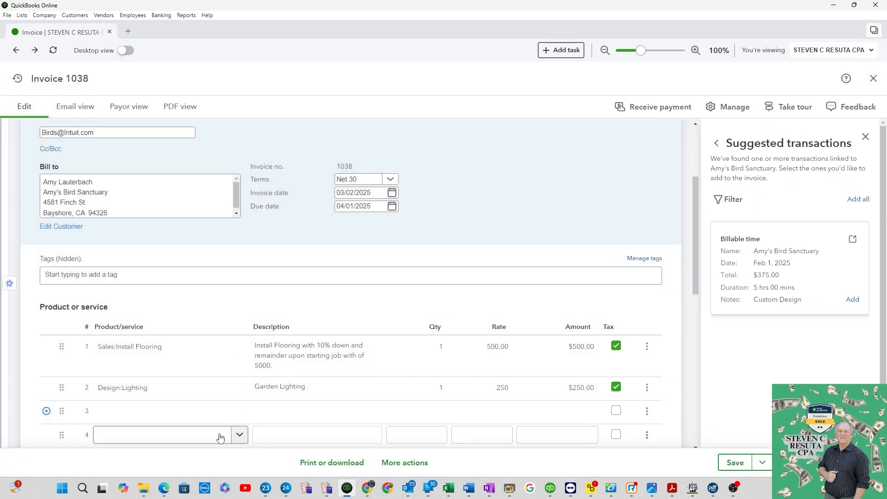
Create a new non-inventory item named "Cost of the flooring" with description "product cost" on line 4 and save it
{"action": "left_click", "coordinate": [240, 435]}
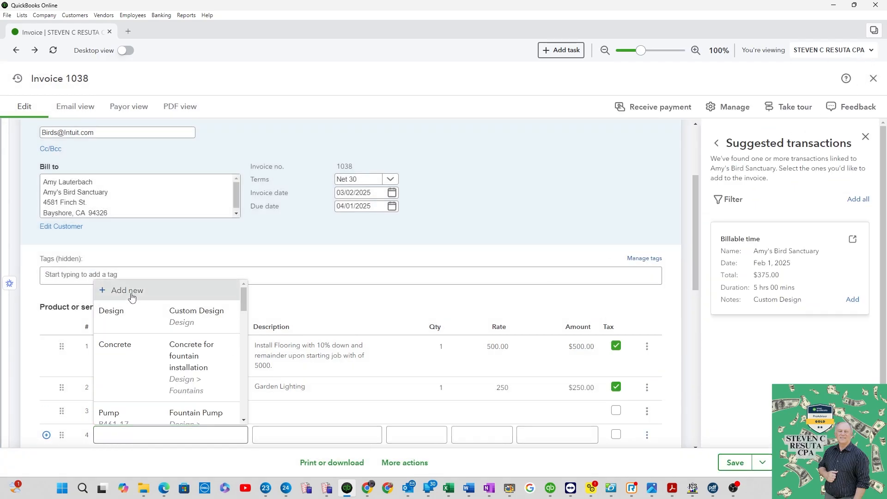
{"action": "left_click", "coordinate": [109, 291]}
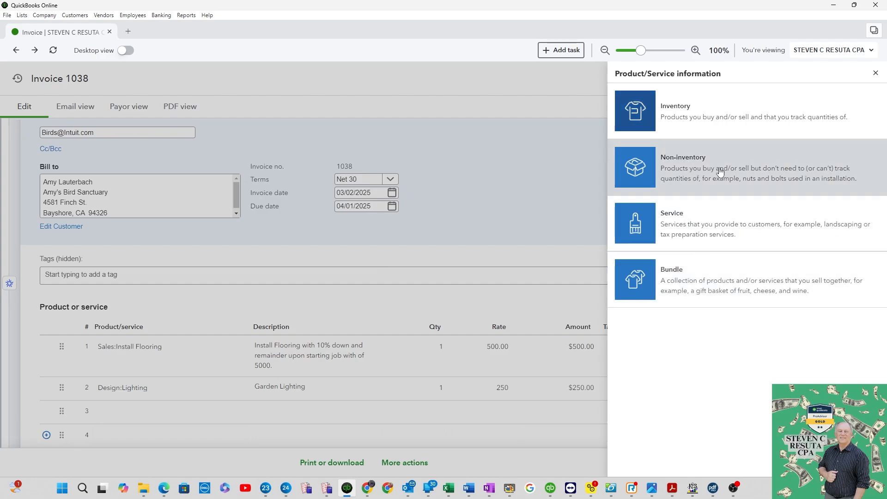
{"action": "left_click", "coordinate": [701, 177]}
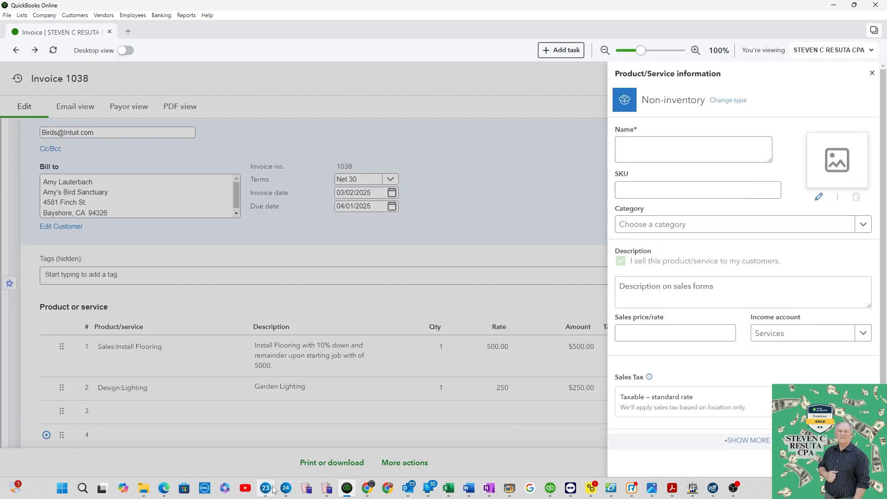
{"action": "left_click", "coordinate": [682, 154]}
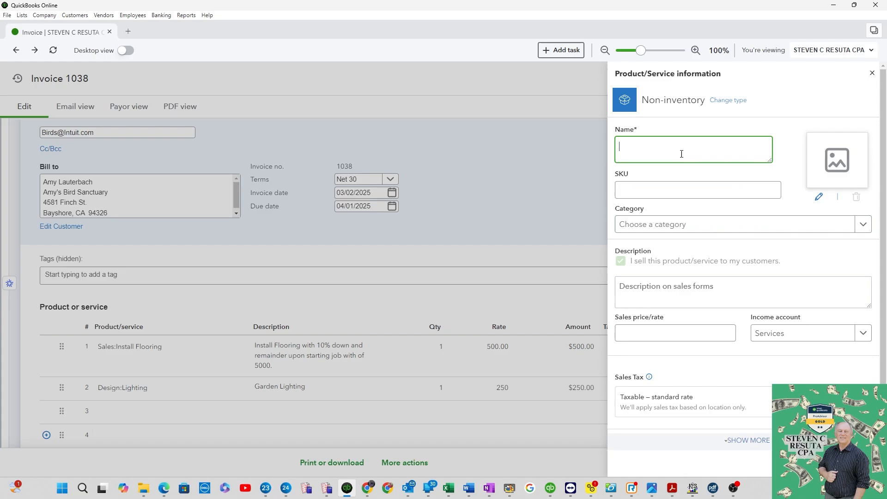
{"action": "type", "text": "Cost of the flooring"}
{"action": "left_click", "coordinate": [643, 333]}
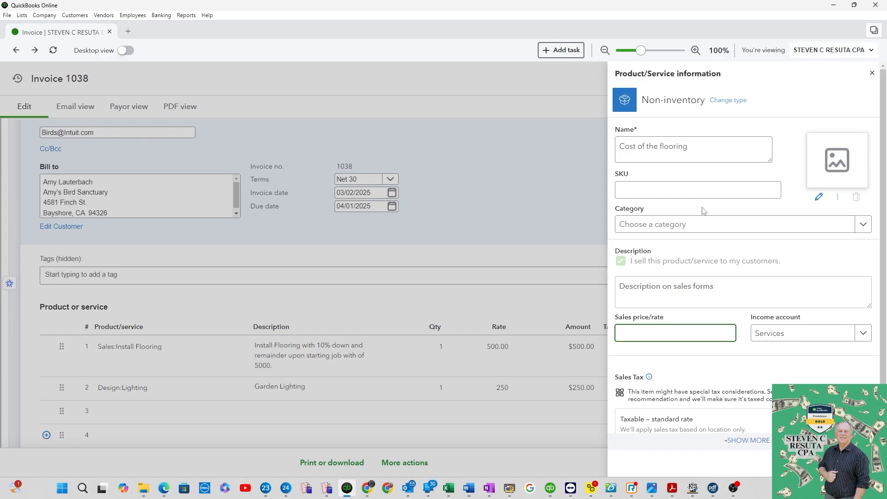
{"action": "scroll", "coordinate": [711, 357], "scroll_direction": "down", "scroll_amount": 2}
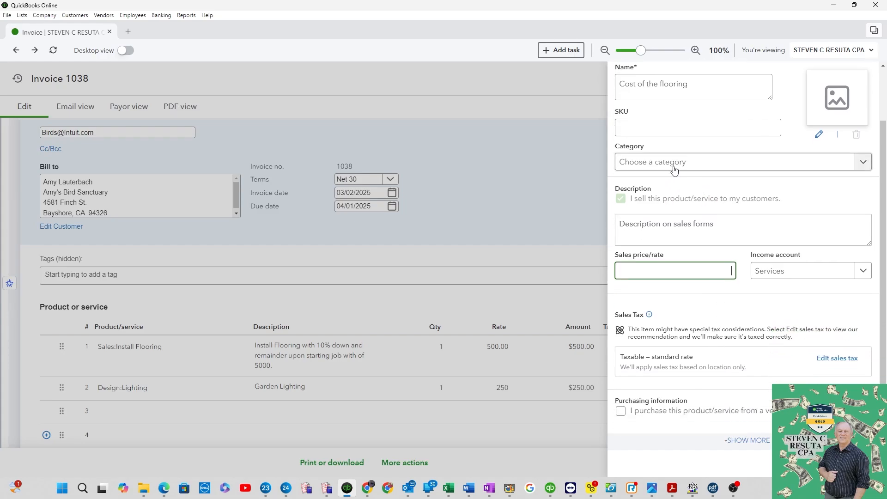
{"action": "scroll", "coordinate": [670, 164], "scroll_direction": "up", "scroll_amount": 2}
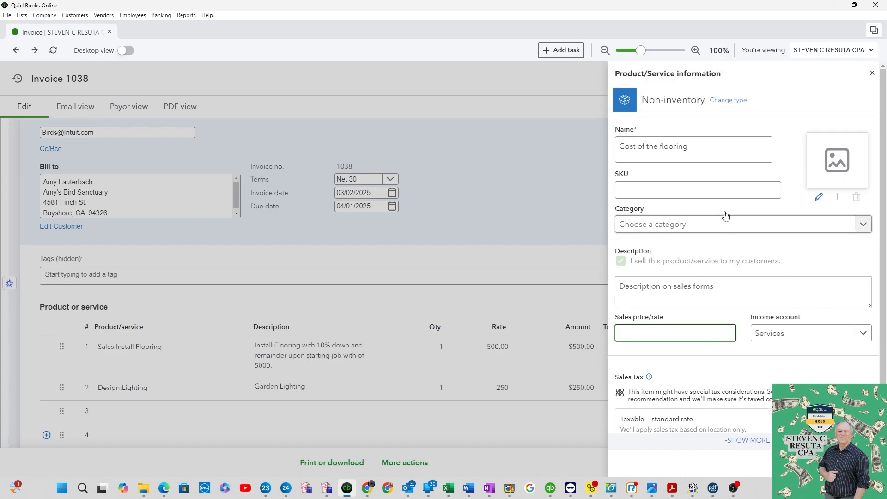
{"action": "scroll", "coordinate": [729, 173], "scroll_direction": "down", "scroll_amount": 2}
{"action": "left_click", "coordinate": [686, 226]}
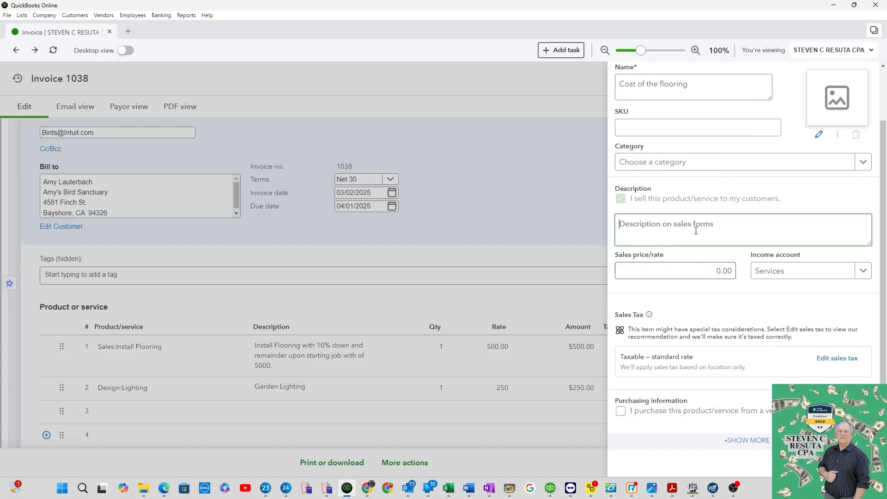
{"action": "type", "text": "product cost"}
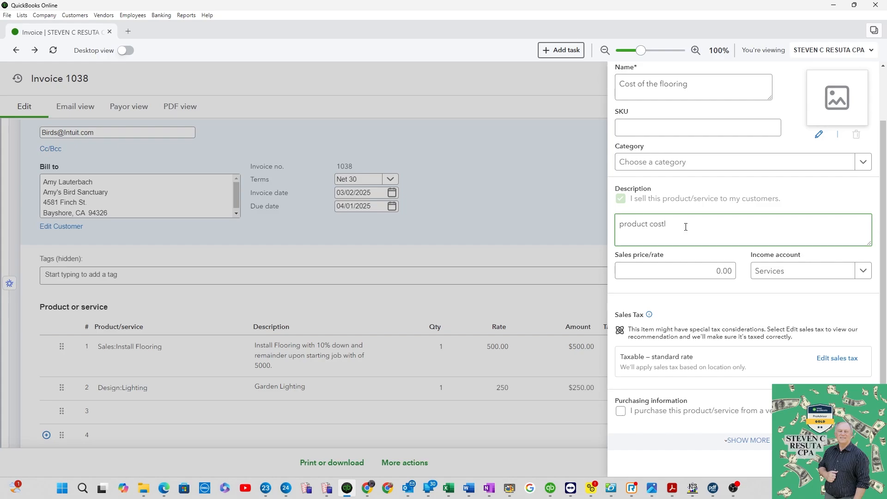
{"action": "left_click", "coordinate": [833, 464]}
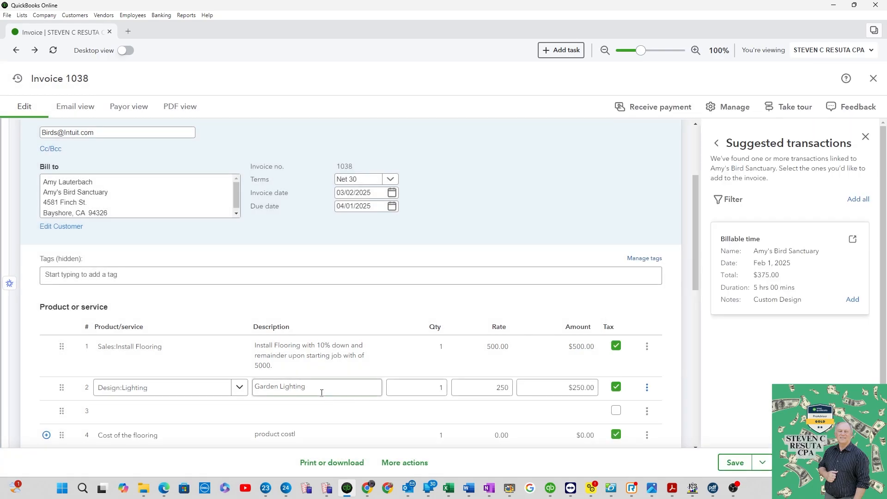
Set the rate of the Cost of the flooring line to 1000
{"action": "left_click", "coordinate": [490, 434]}
{"action": "type", "text": "1"}
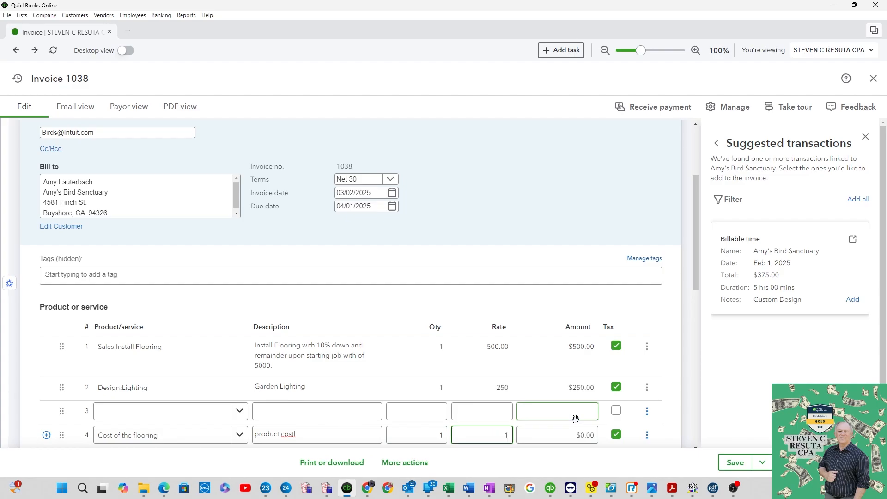
{"action": "type", "text": "00"}
{"action": "key", "text": "Tab"}
{"action": "key", "text": "shift+Tab"}
{"action": "type", "text": "1000"}
{"action": "key", "text": "Tab"}
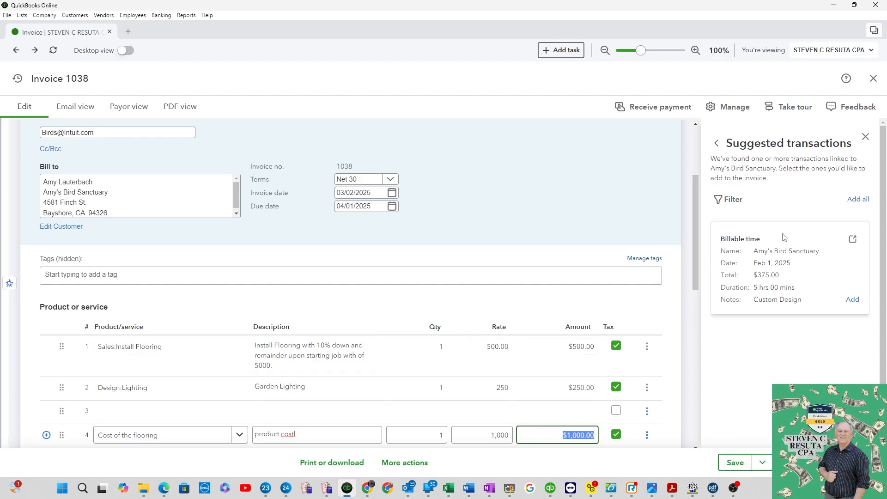
Browse the invoice management panel's payment, design and scheduling settings
{"action": "left_click", "coordinate": [730, 107]}
{"action": "scroll", "coordinate": [812, 307], "scroll_direction": "down", "scroll_amount": 3}
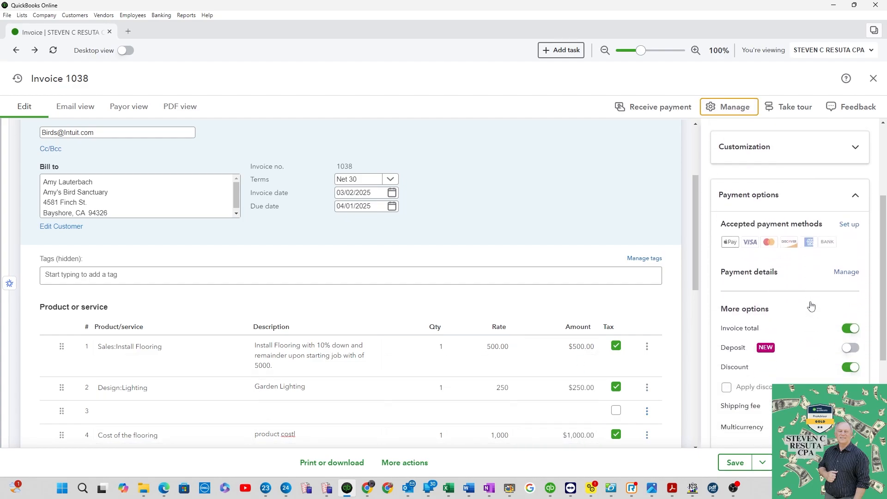
{"action": "scroll", "coordinate": [811, 306], "scroll_direction": "down", "scroll_amount": 2}
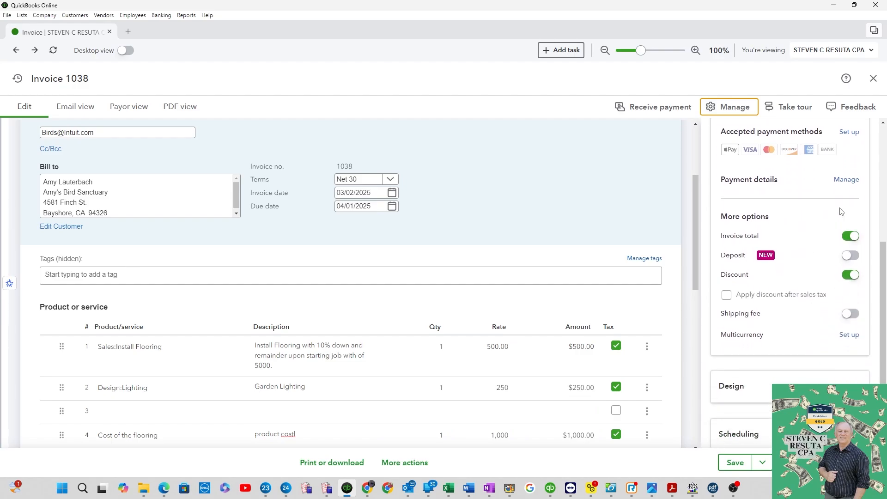
{"action": "scroll", "coordinate": [831, 301], "scroll_direction": "down", "scroll_amount": 2}
{"action": "left_click", "coordinate": [831, 321]}
{"action": "scroll", "coordinate": [834, 324], "scroll_direction": "down", "scroll_amount": 5}
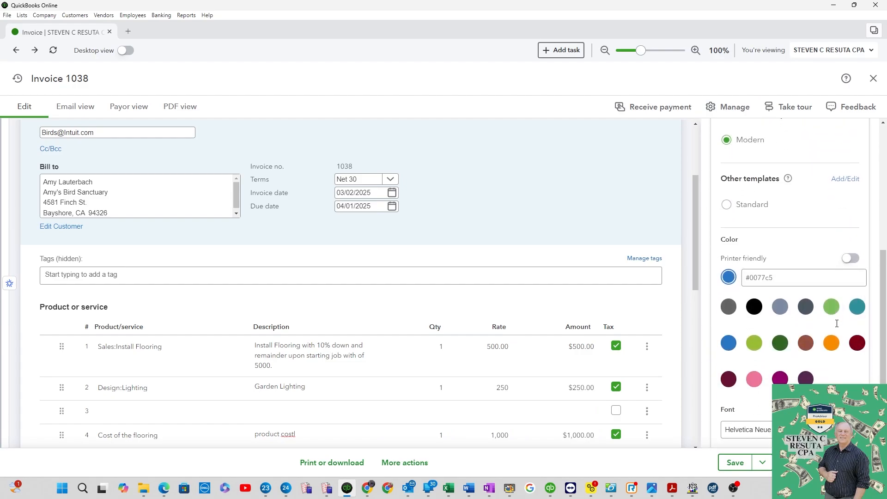
{"action": "scroll", "coordinate": [837, 326], "scroll_direction": "down", "scroll_amount": 1}
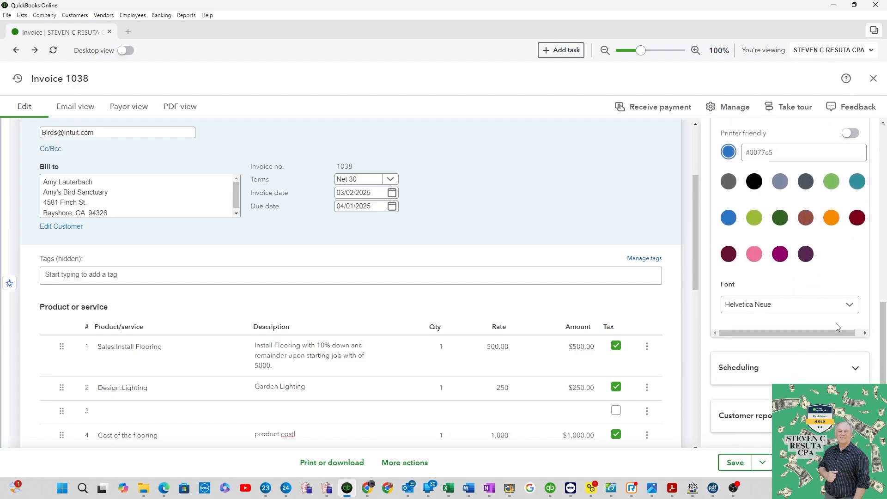
{"action": "left_click", "coordinate": [808, 368]}
{"action": "scroll", "coordinate": [808, 369], "scroll_direction": "up", "scroll_amount": 8}
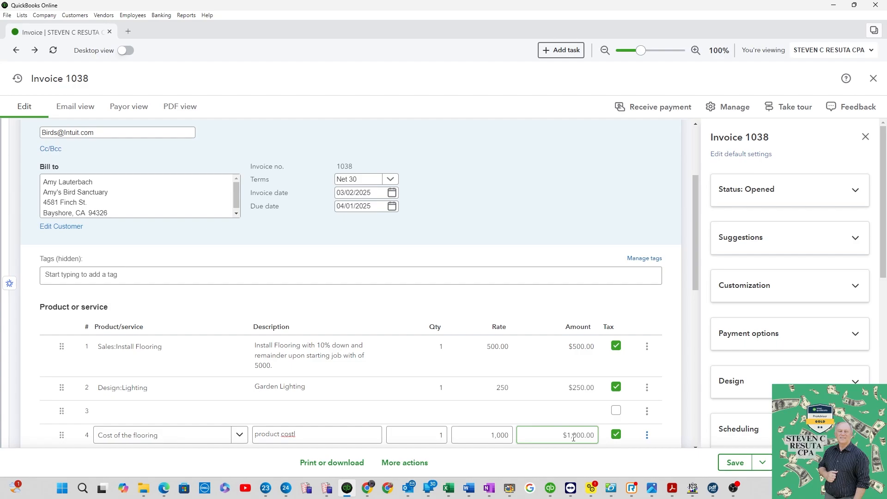
Save the updated invoice
{"action": "left_click", "coordinate": [566, 344]}
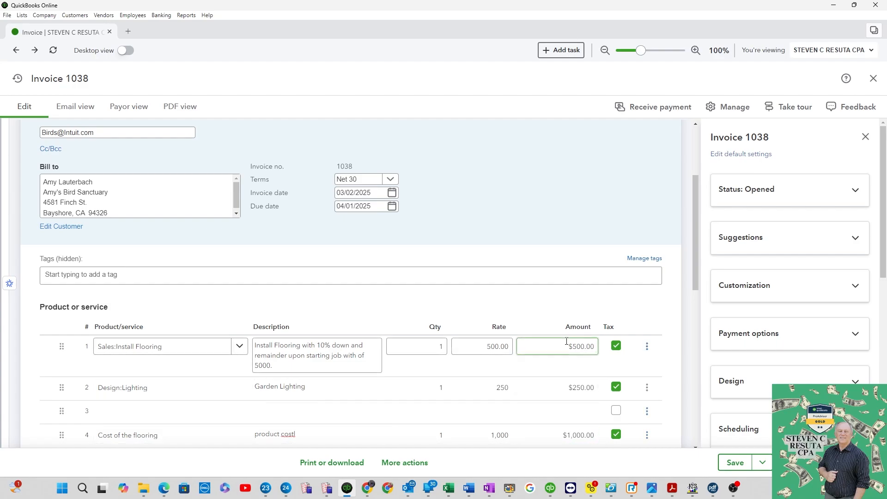
{"action": "left_click", "coordinate": [735, 462]}
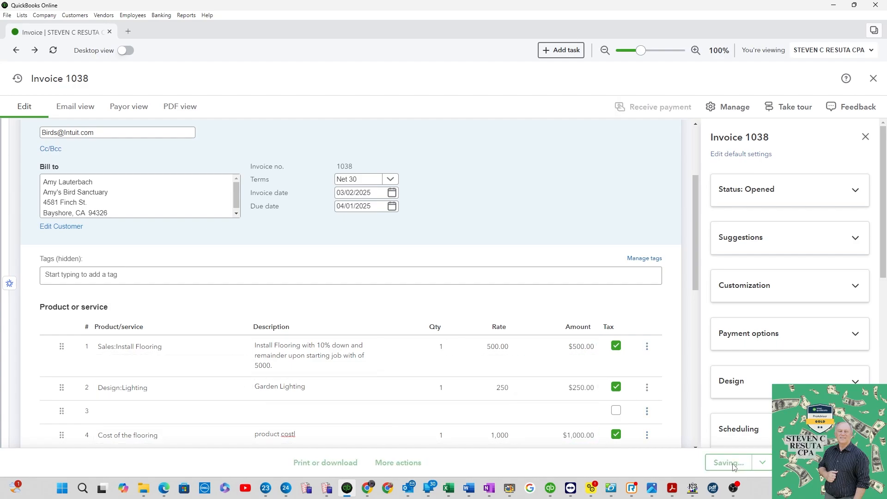
Preview the saved invoice in email, payor and PDF views
{"action": "left_click", "coordinate": [84, 110]}
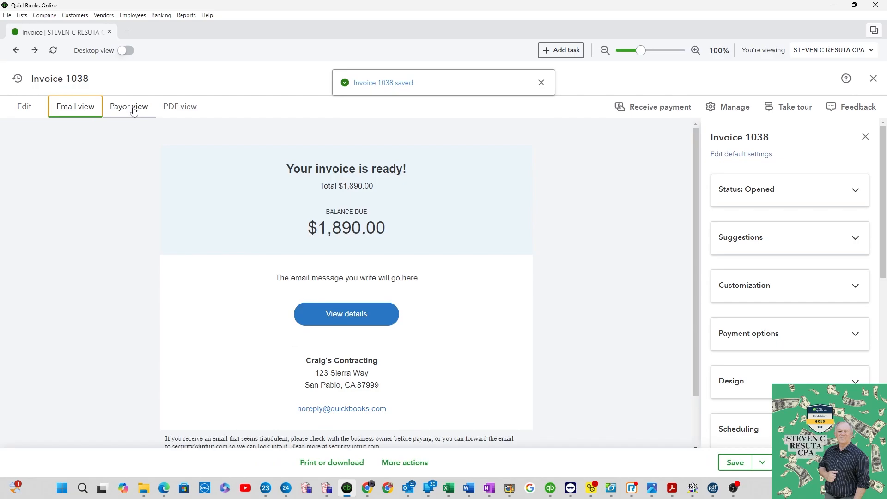
{"action": "left_click", "coordinate": [134, 112]}
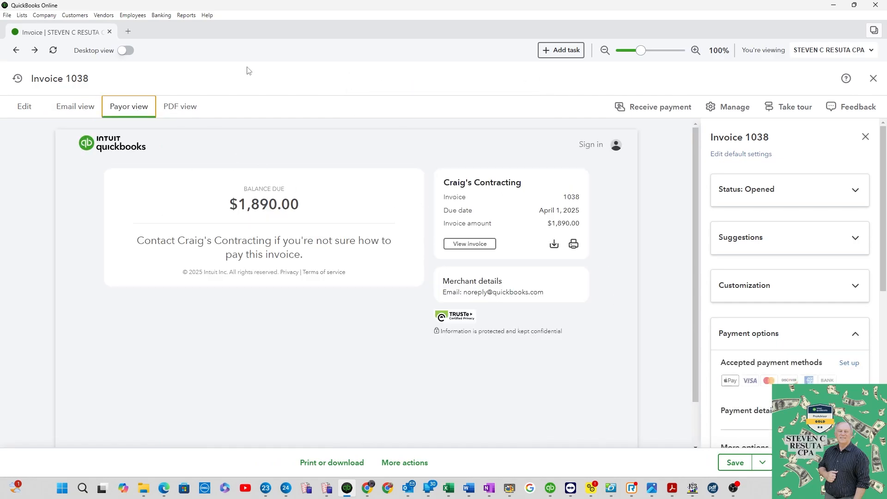
{"action": "left_click", "coordinate": [186, 110]}
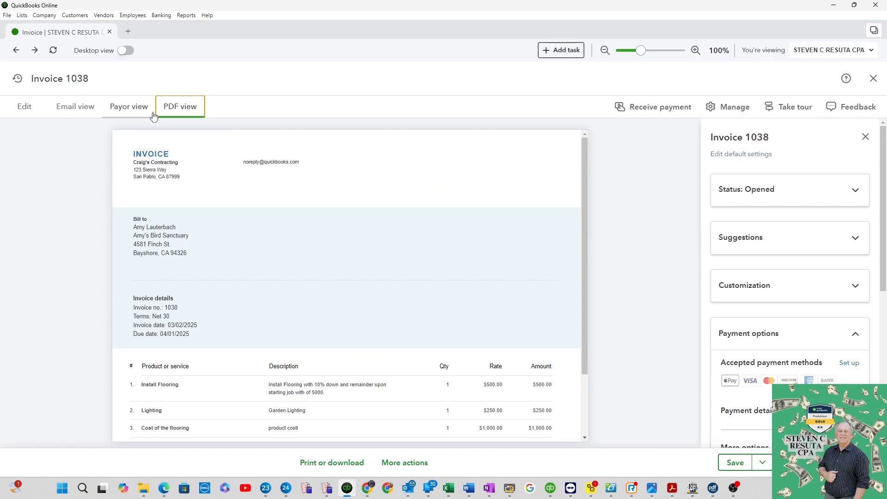
{"action": "scroll", "coordinate": [338, 434], "scroll_direction": "down", "scroll_amount": 2}
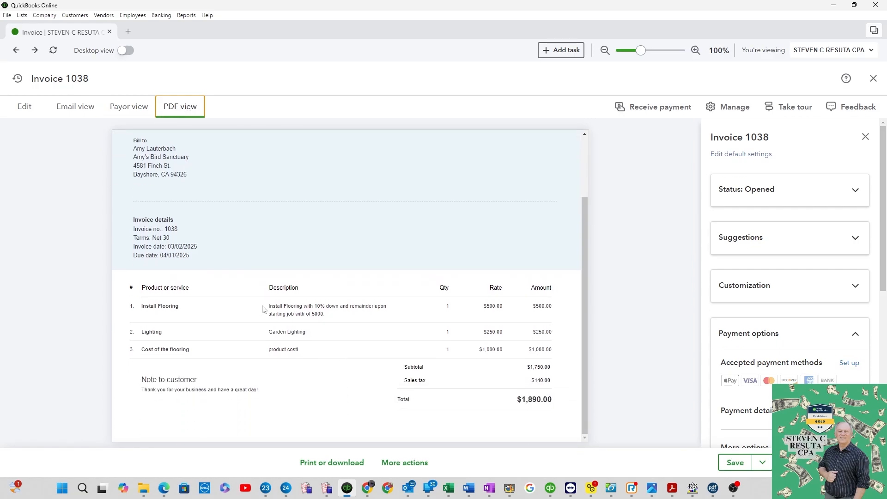
Save the invoice and send it by email to the customer's address with the default subject and message
{"action": "left_click", "coordinate": [26, 107]}
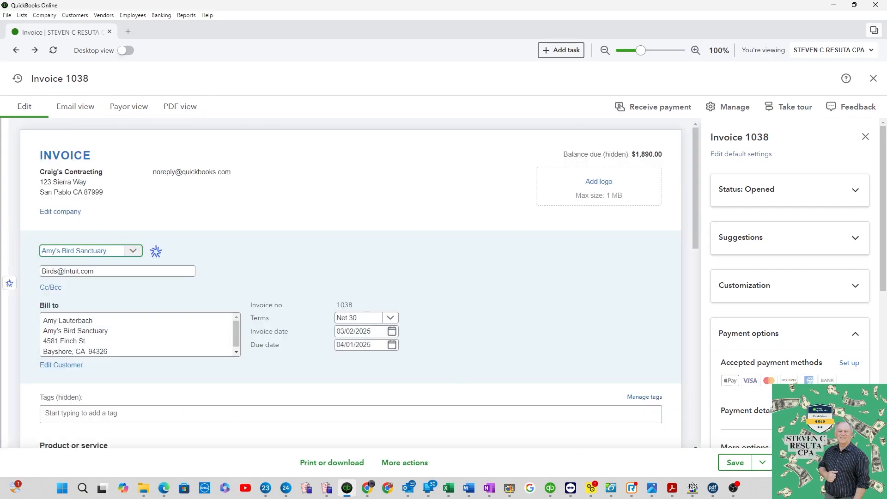
{"action": "left_click", "coordinate": [816, 463]}
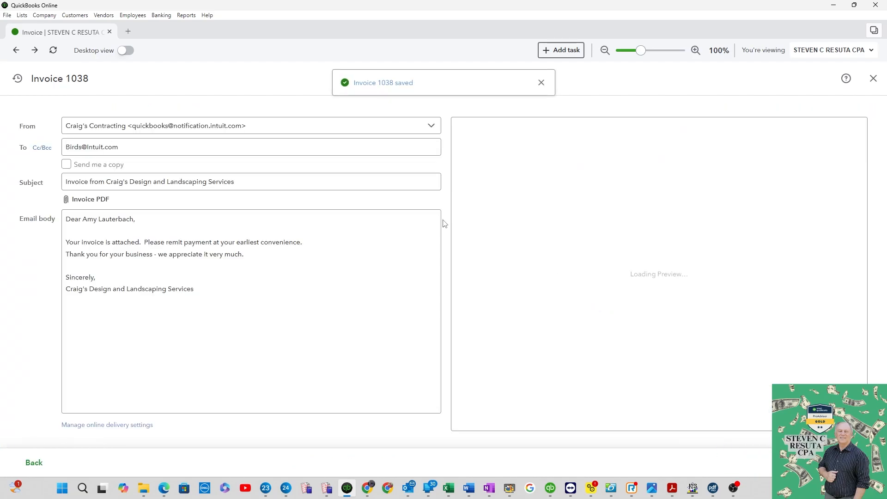
{"action": "left_click", "coordinate": [125, 143]}
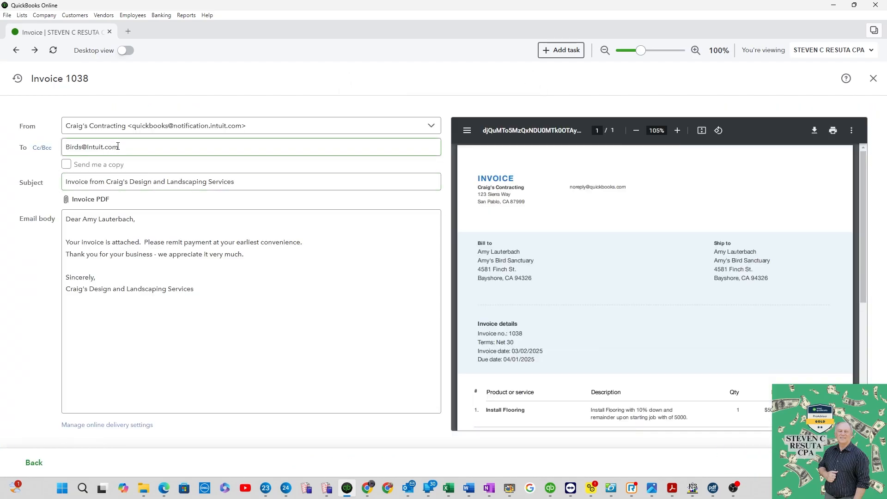
{"action": "left_click", "coordinate": [191, 221]}
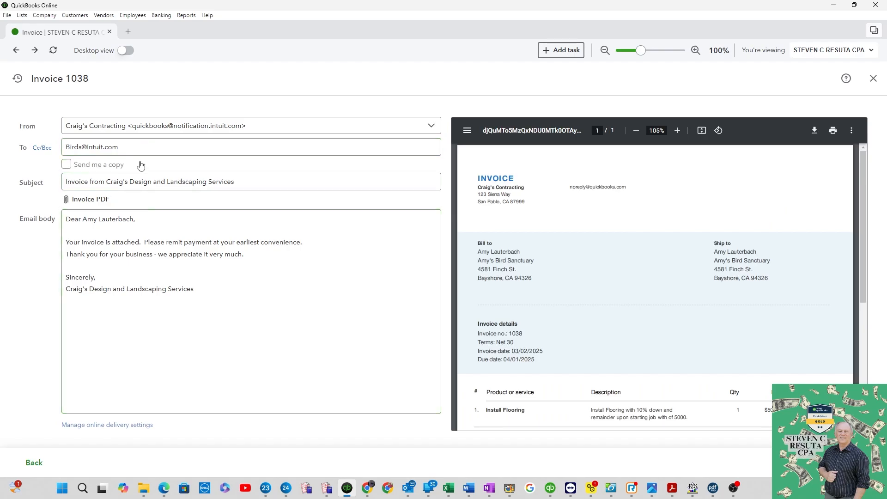
{"action": "left_click", "coordinate": [198, 259]}
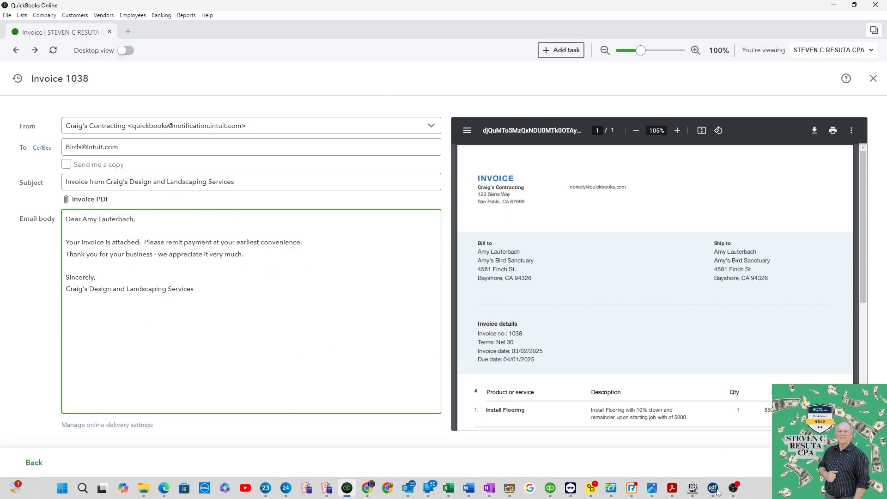
{"action": "left_click", "coordinate": [832, 462]}
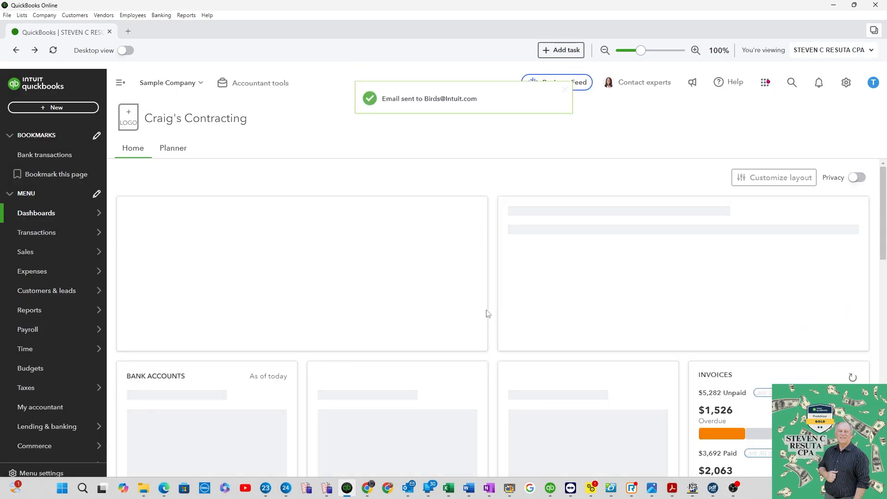